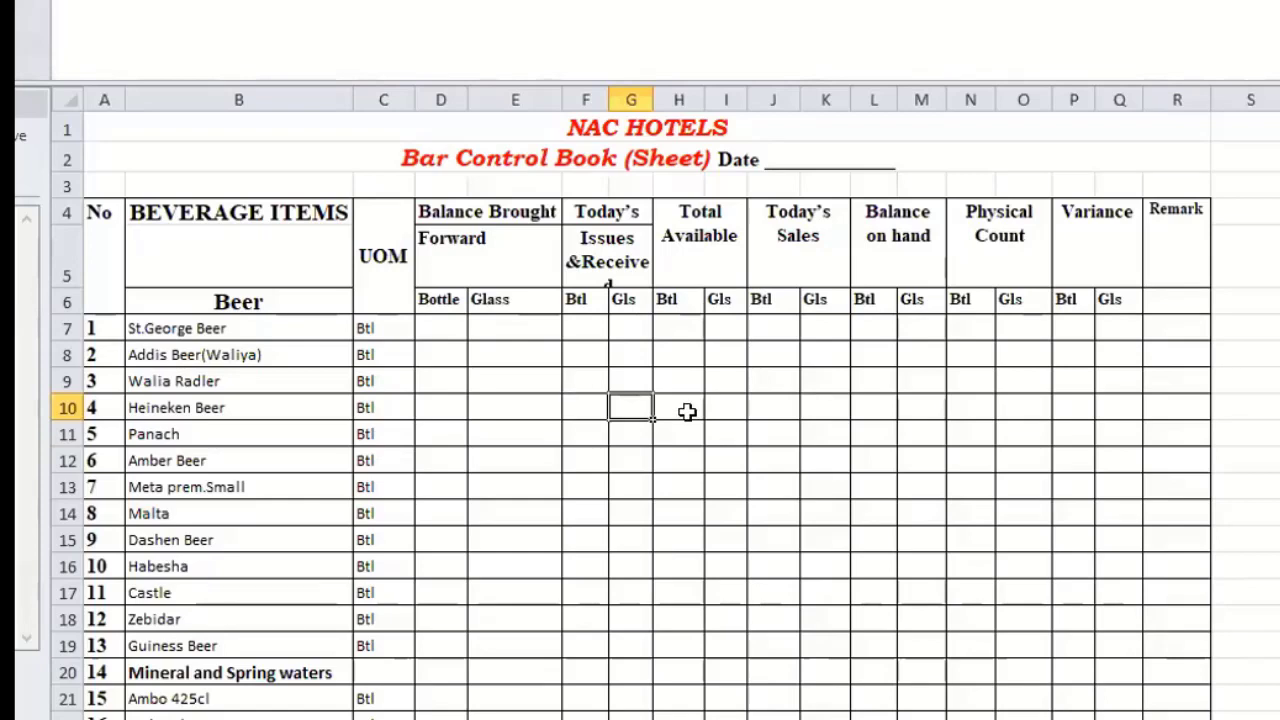
# Review the bar control sheet's beverage items from the Beer section through waters, soft drinks, bar items and wines to the Whieskey section.
pyautogui.scroll(-1, 831, 253)
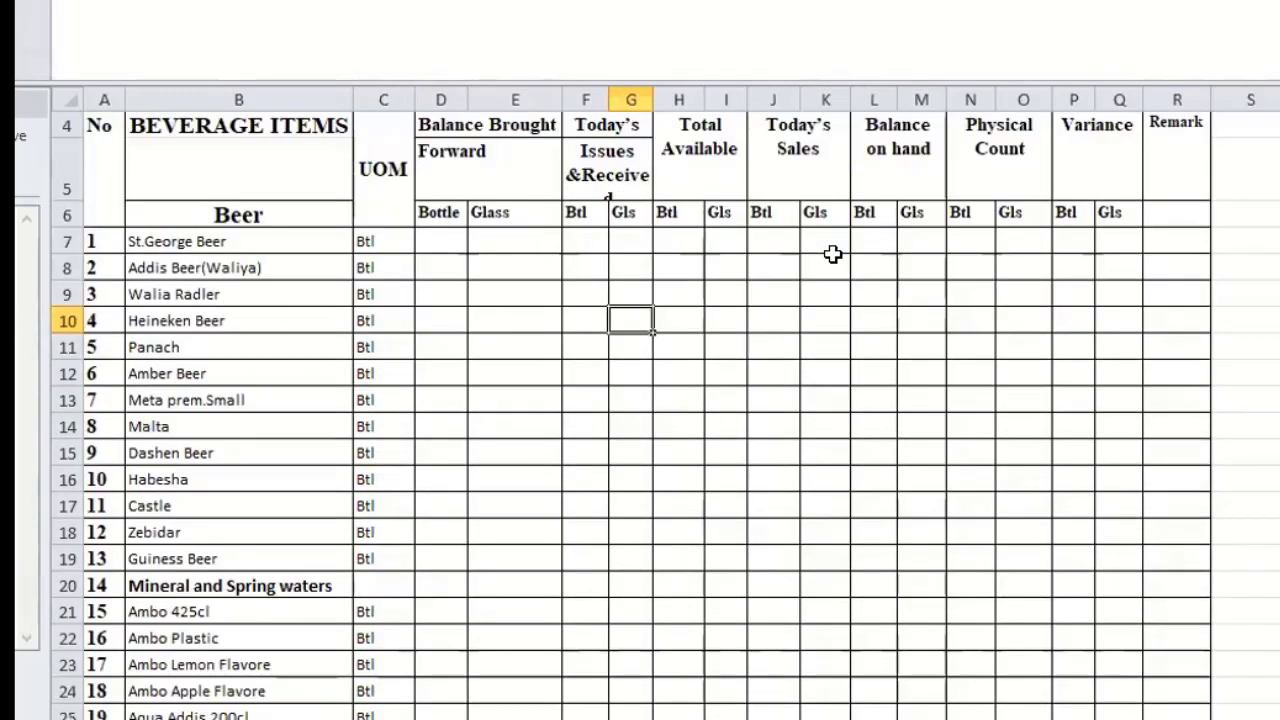
pyautogui.scroll(1, 831, 253)
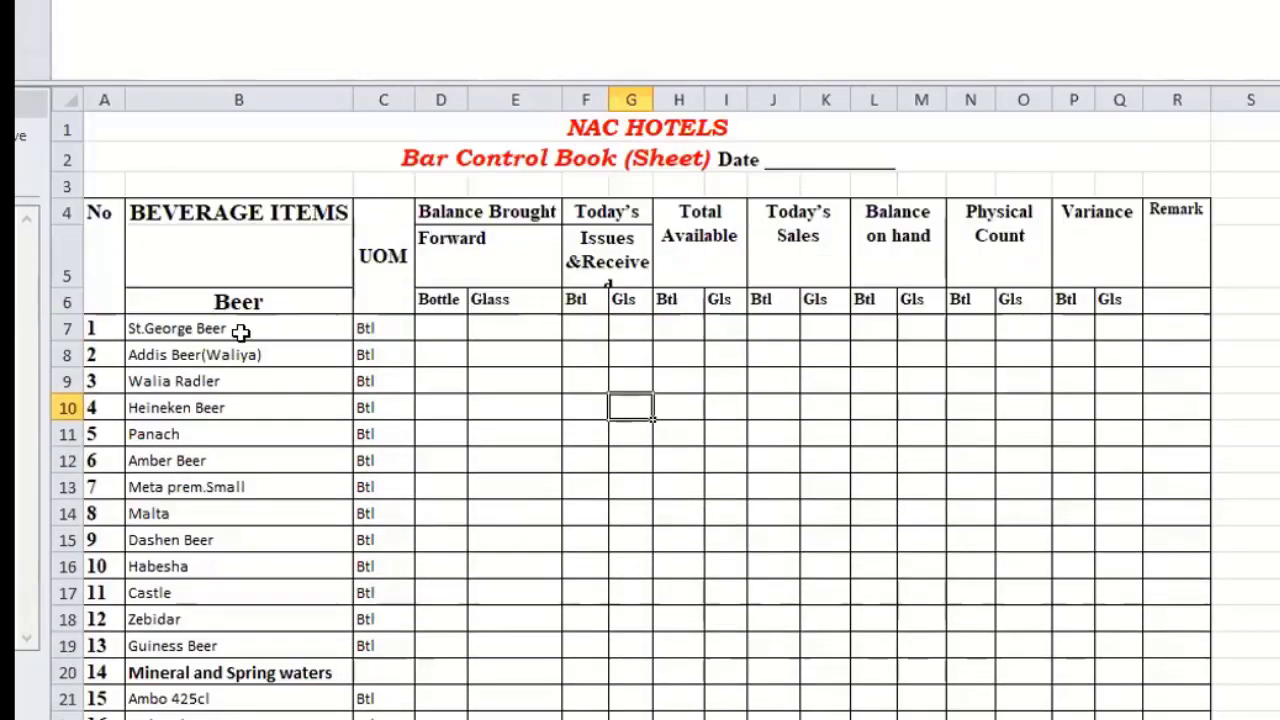
pyautogui.scroll(-1, 294, 343)
pyautogui.scroll(-1, 294, 343)
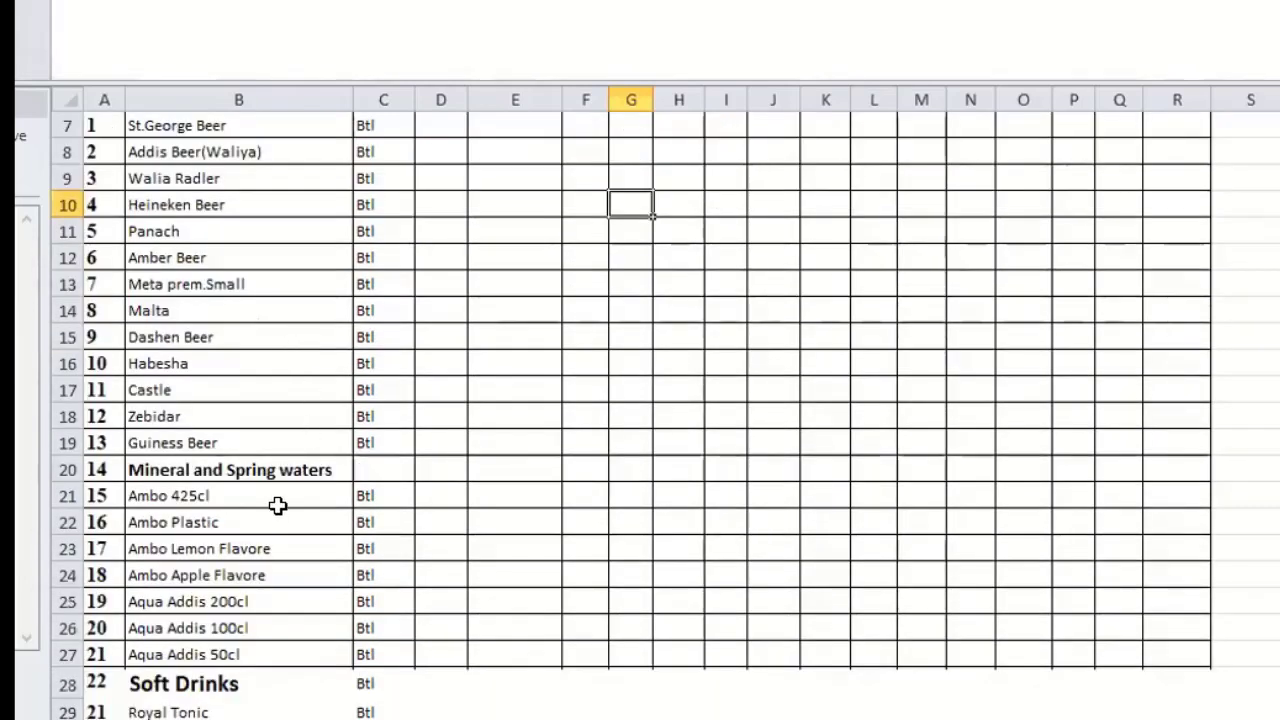
pyautogui.scroll(-1, 186, 564)
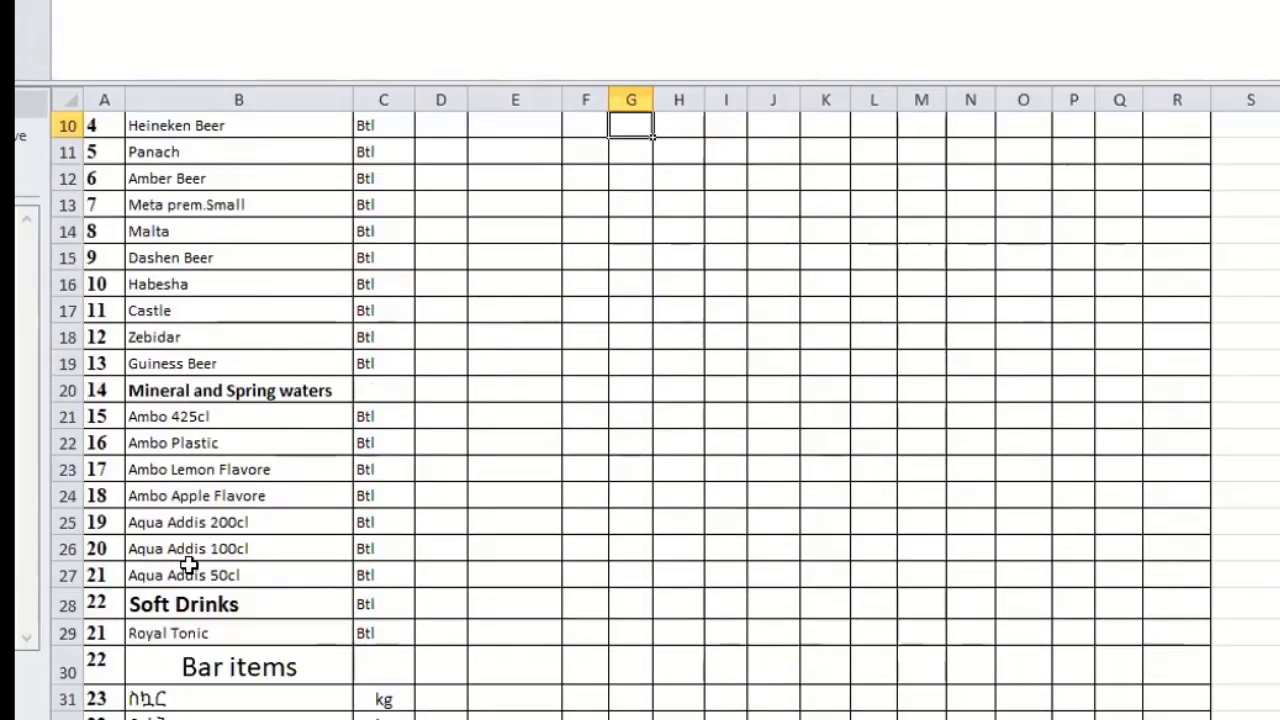
pyautogui.scroll(-1, 203, 697)
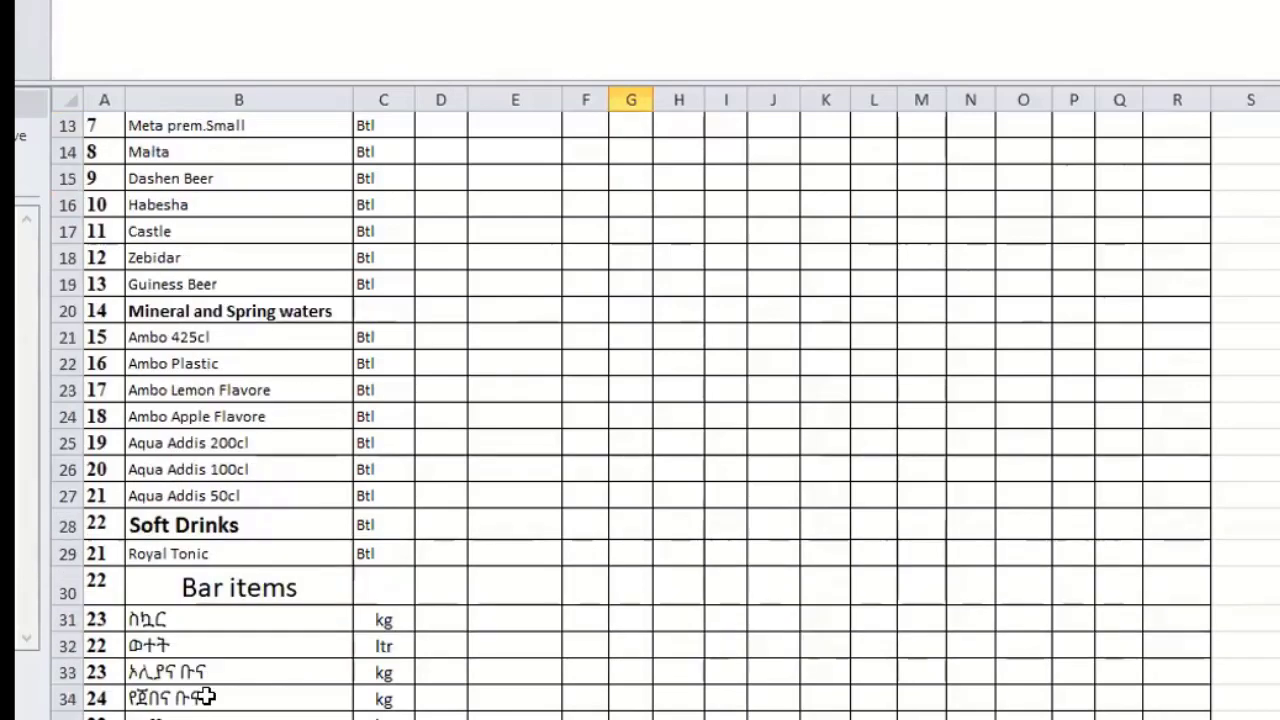
pyautogui.scroll(-3, 205, 697)
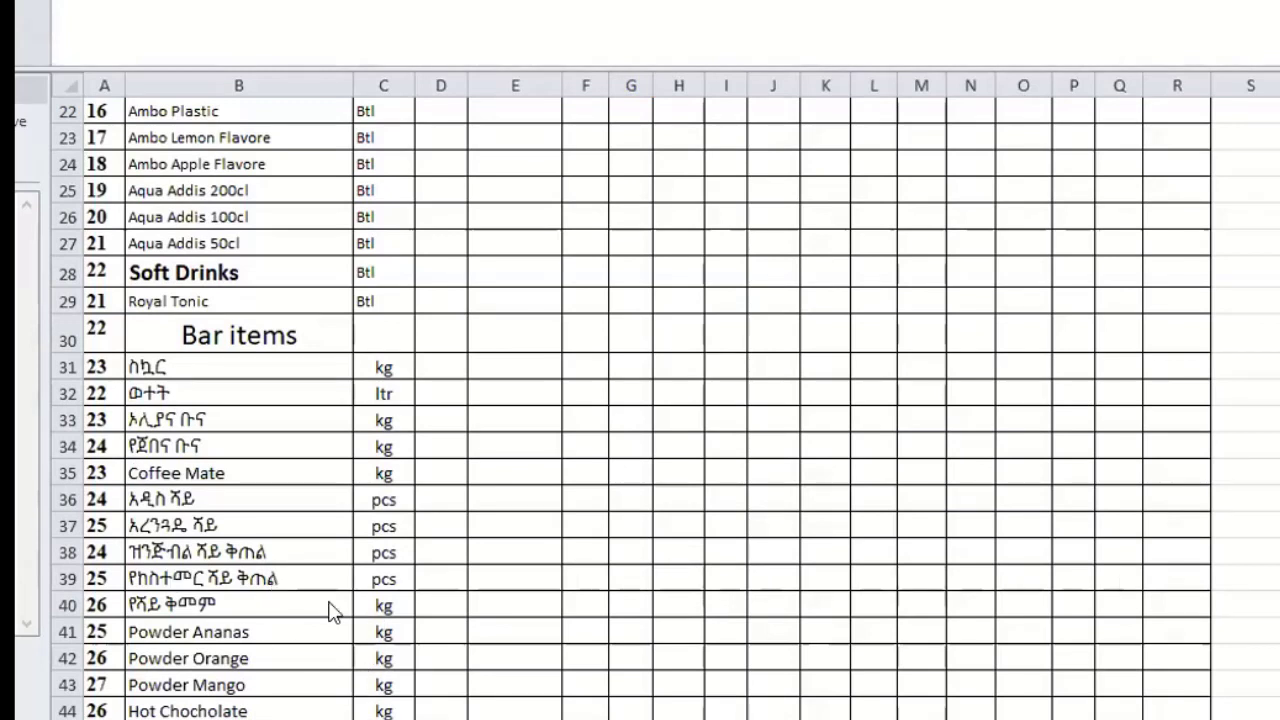
pyautogui.scroll(-2, 210, 565)
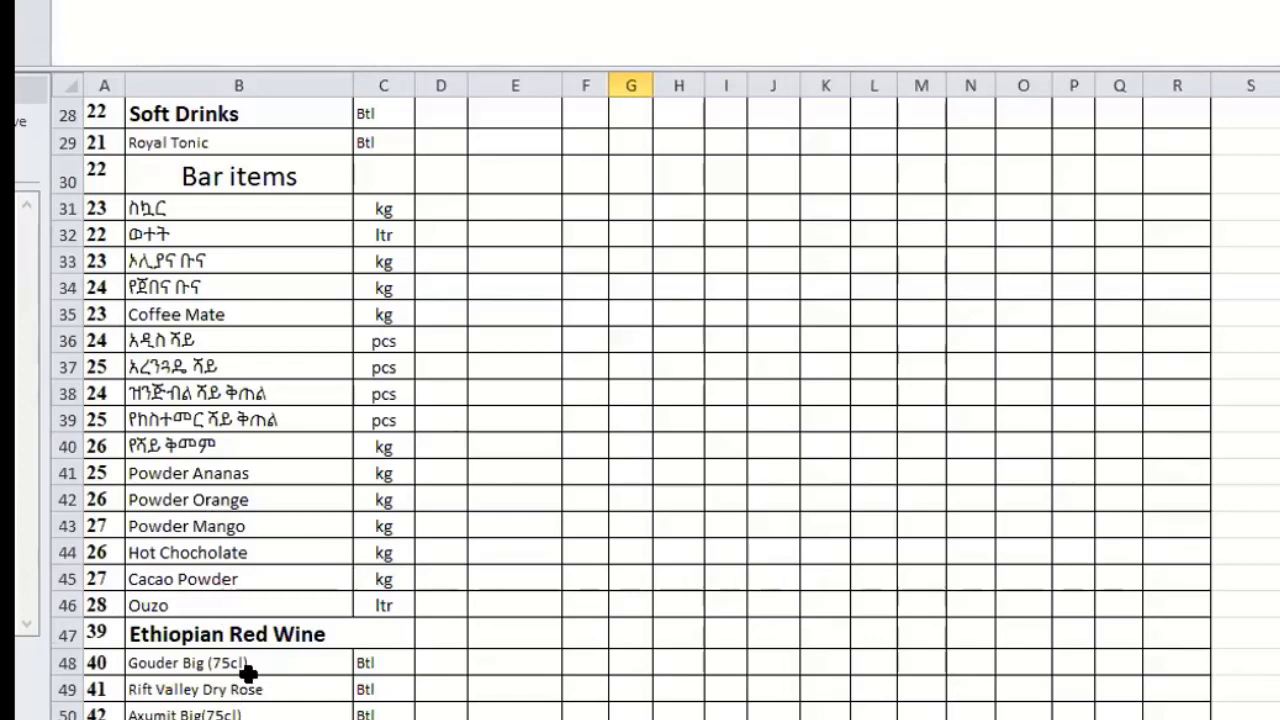
pyautogui.scroll(-1, 253, 553)
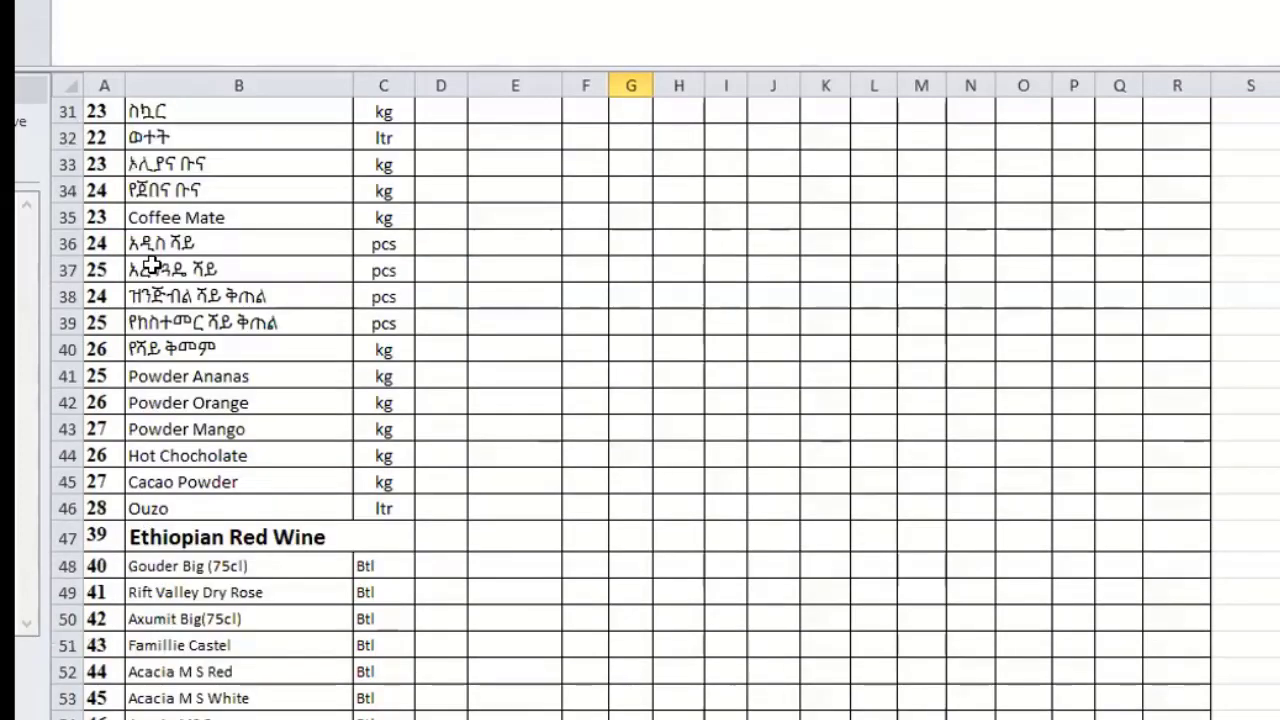
pyautogui.scroll(-1, 205, 685)
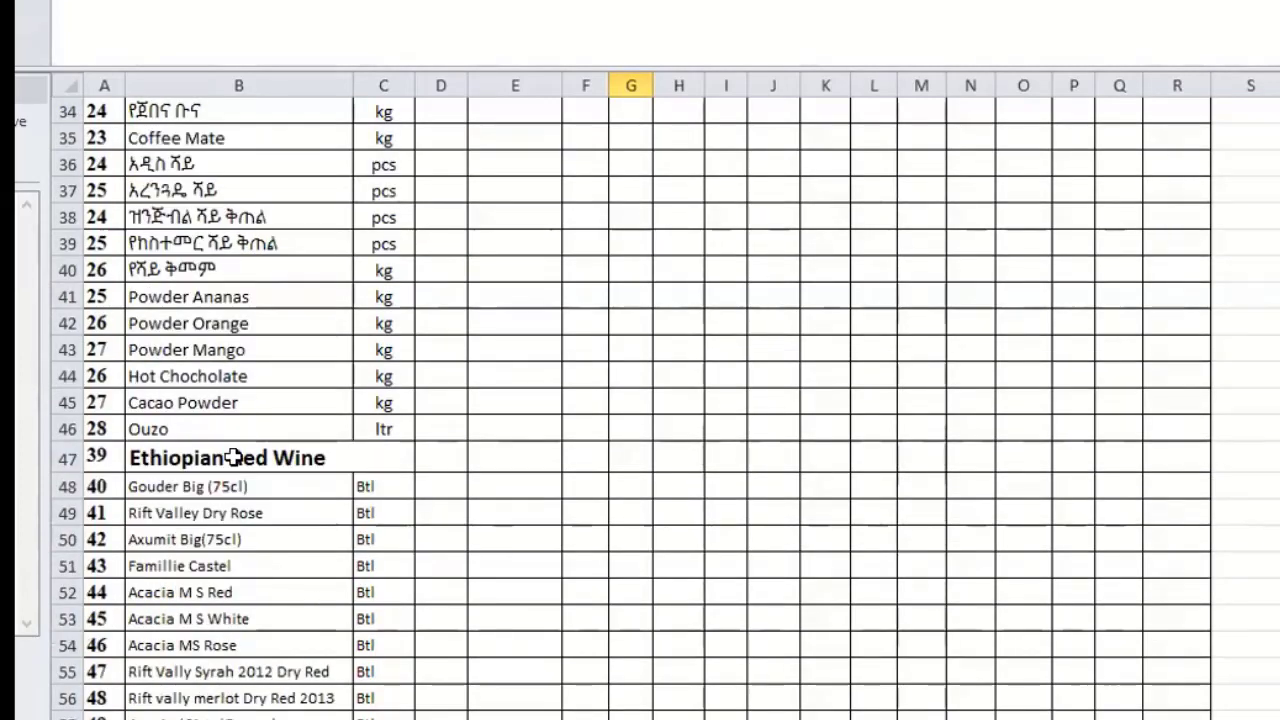
pyautogui.scroll(-2, 291, 623)
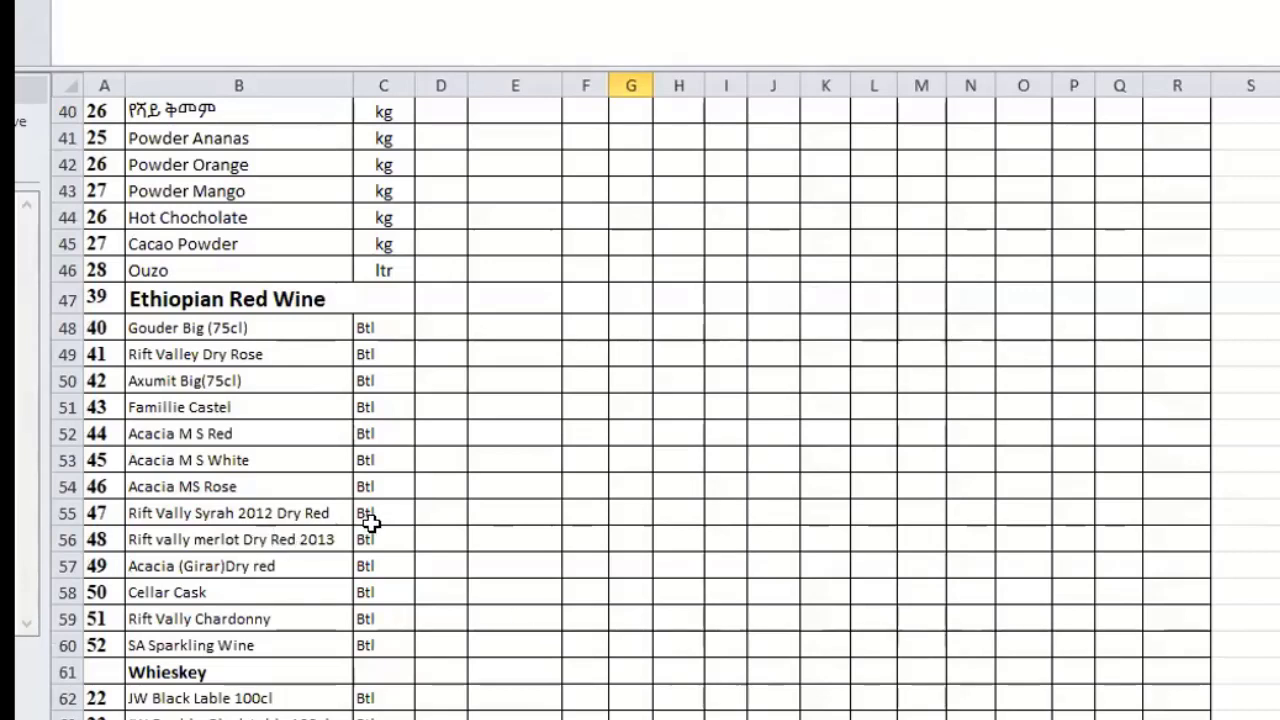
pyautogui.scroll(-1, 294, 560)
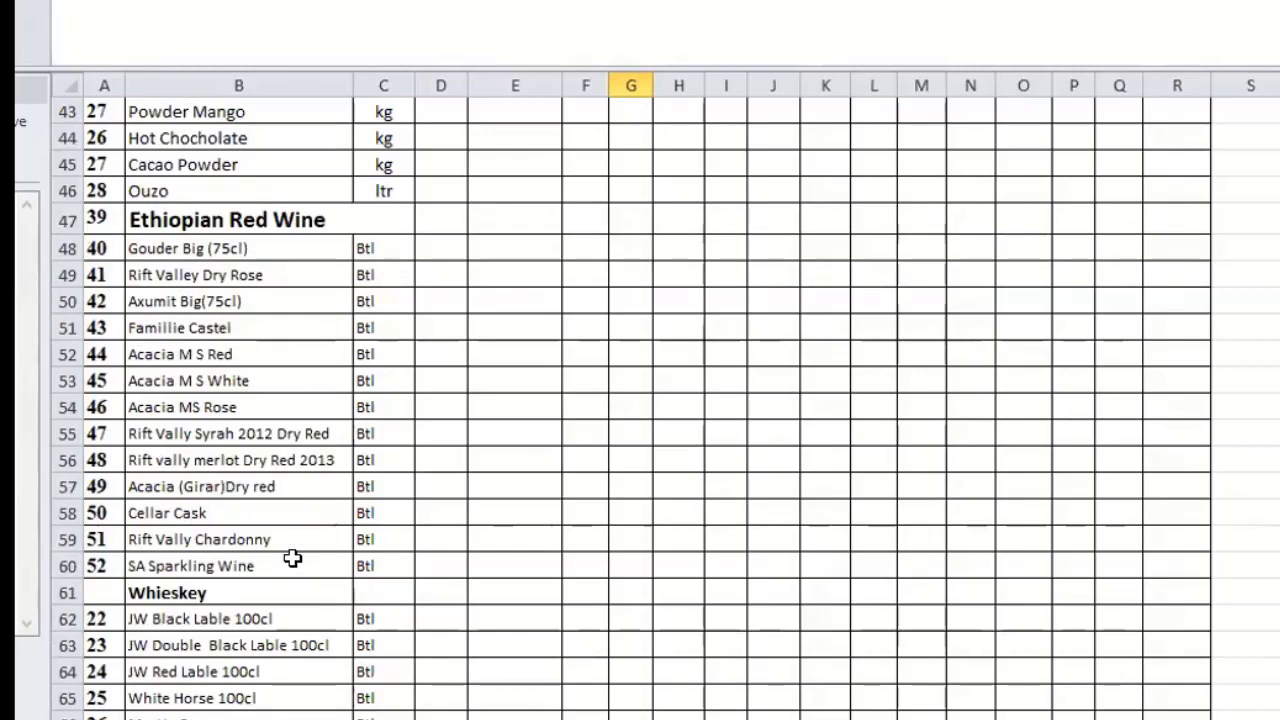
pyautogui.scroll(-3, 195, 535)
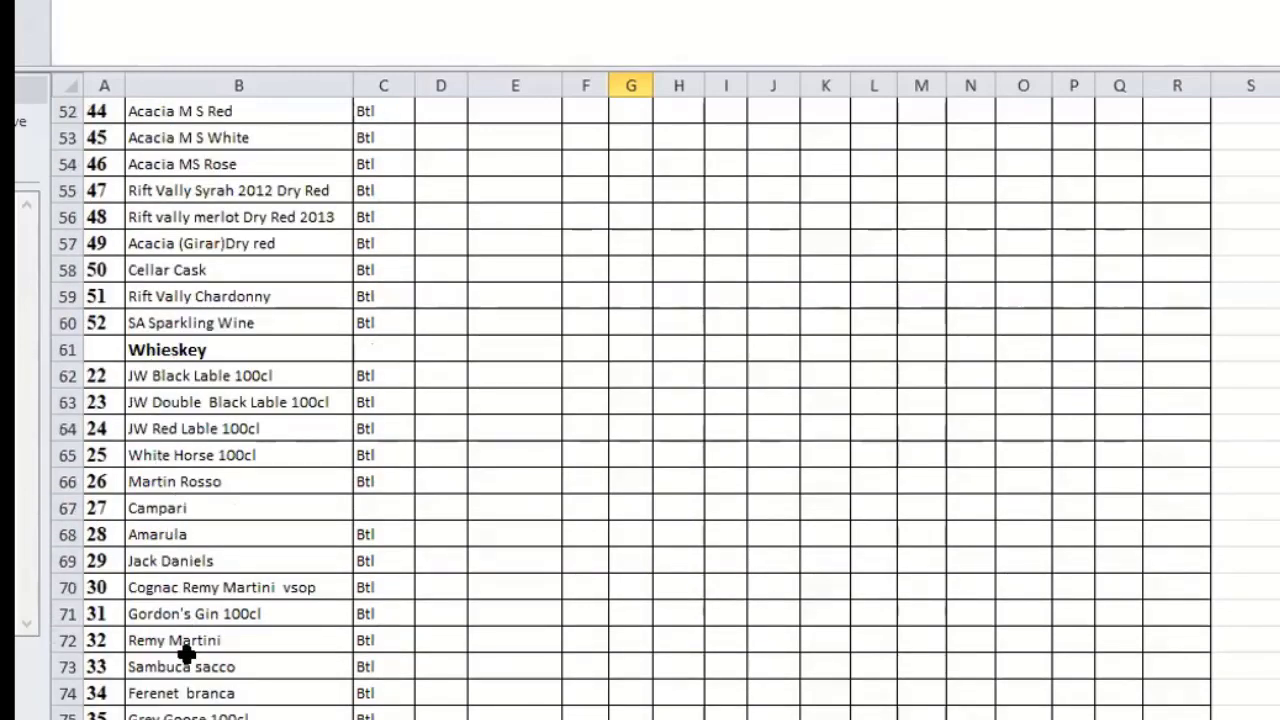
# Select the Whieskey category heading and review the spirits and Cartoon Wine items down to the barman and controller signature line.
pyautogui.click(215, 351)
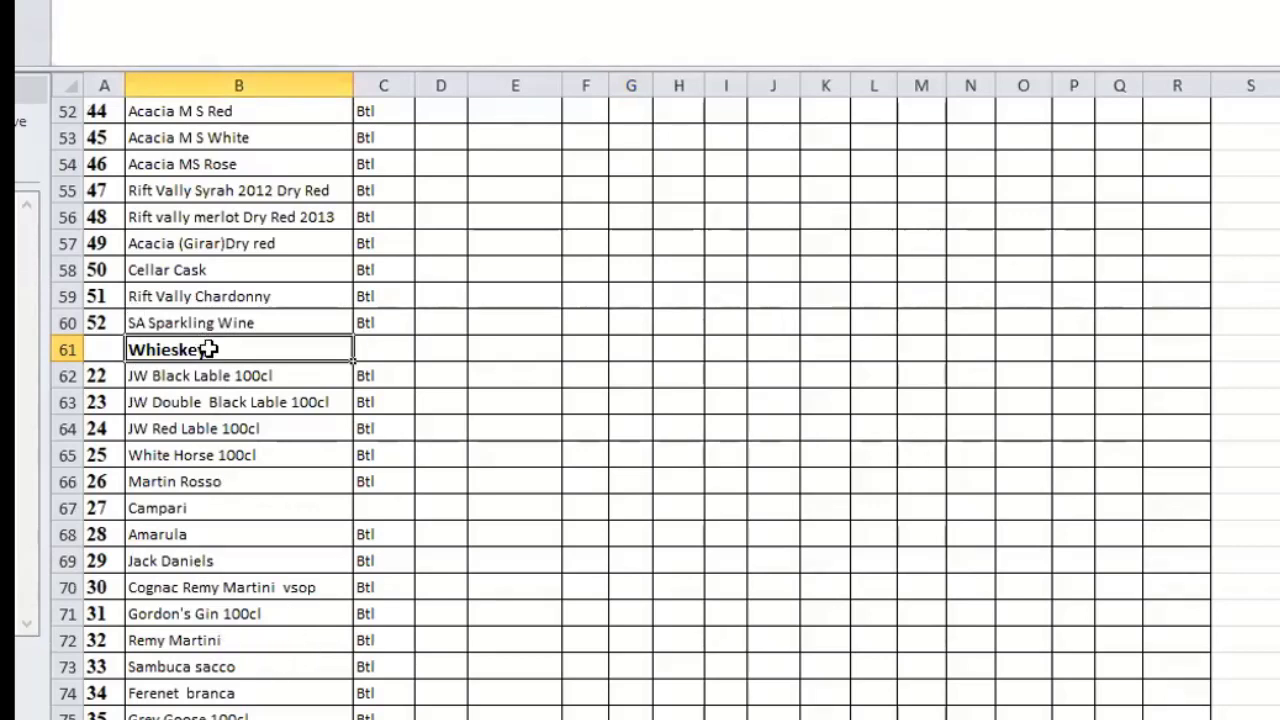
pyautogui.write('Whiskey')
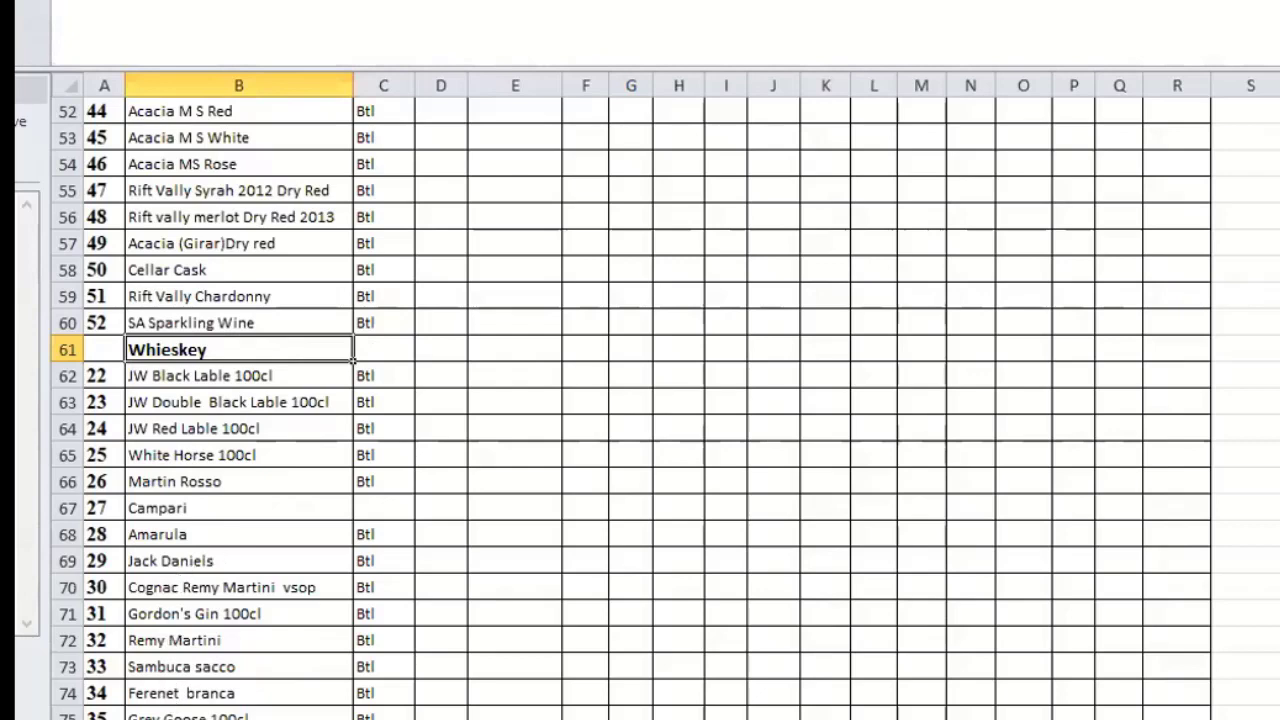
pyautogui.scroll(-2, 201, 388)
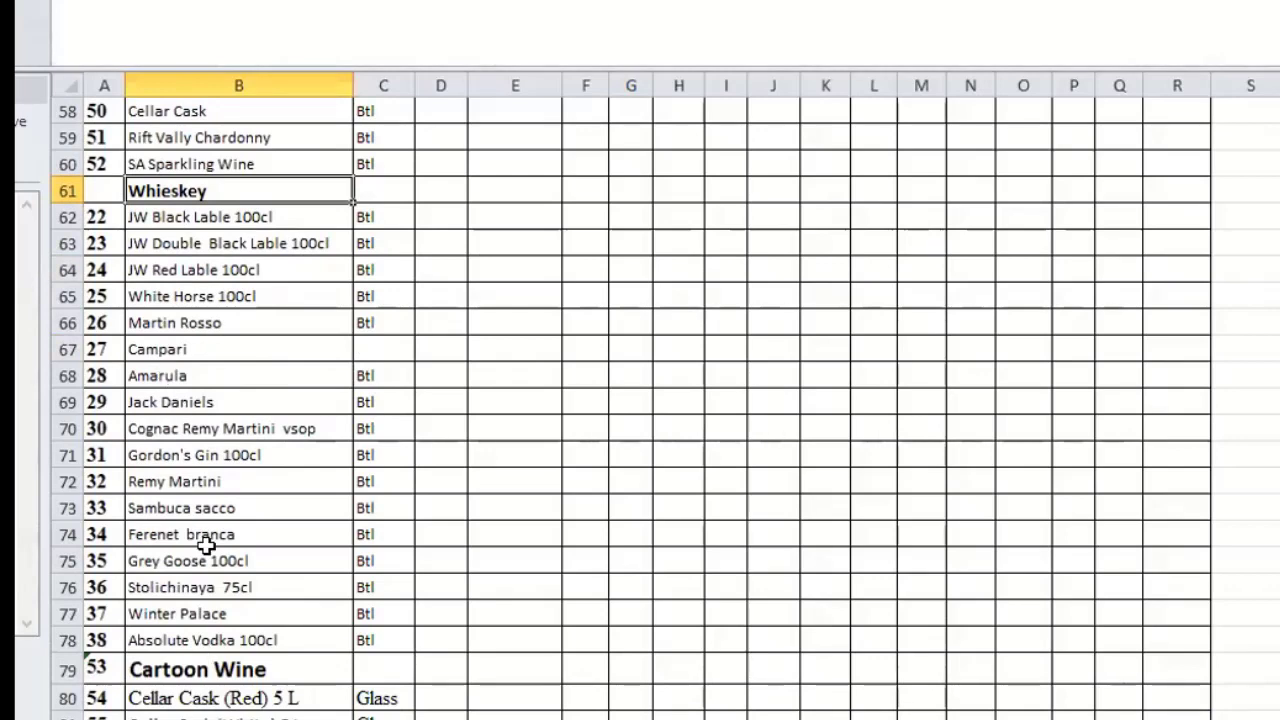
pyautogui.scroll(-1, 212, 535)
pyautogui.scroll(-2, 220, 515)
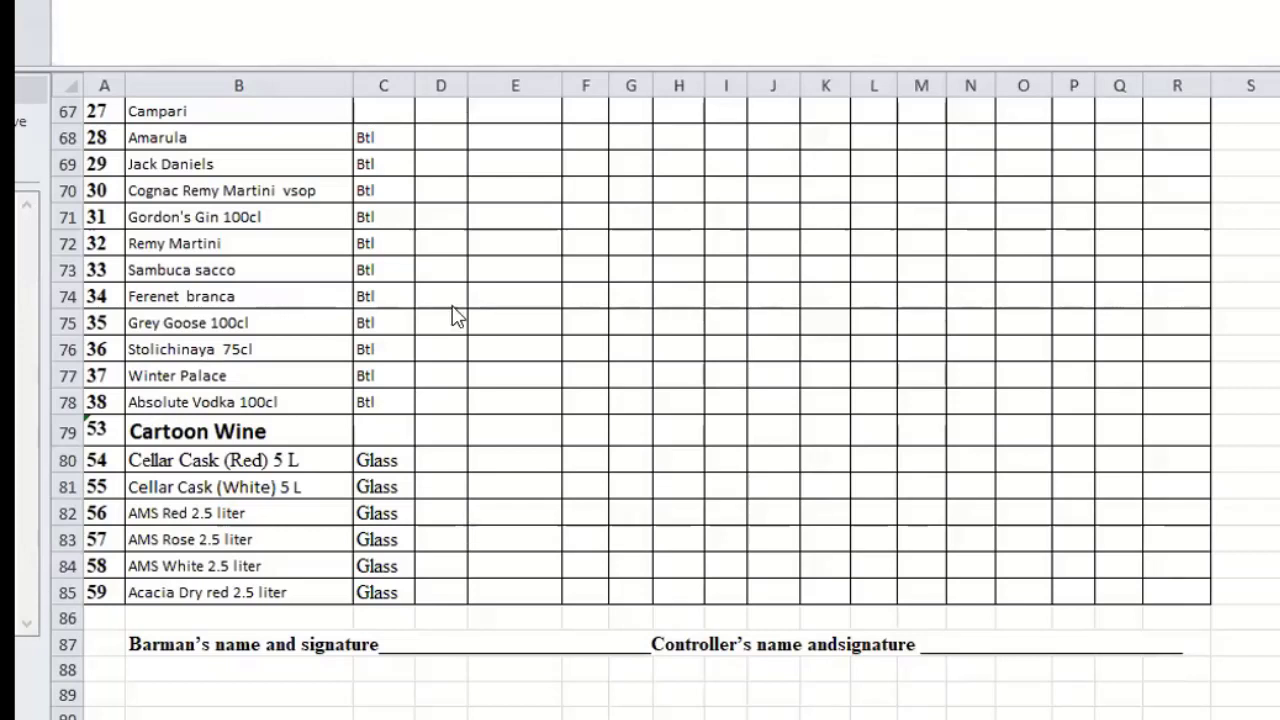
# Look over the item list again from the sheet title, and inspect the unit and bottle balance cells of JW Black Lable 100cl.
pyautogui.scroll(13, 438, 346)
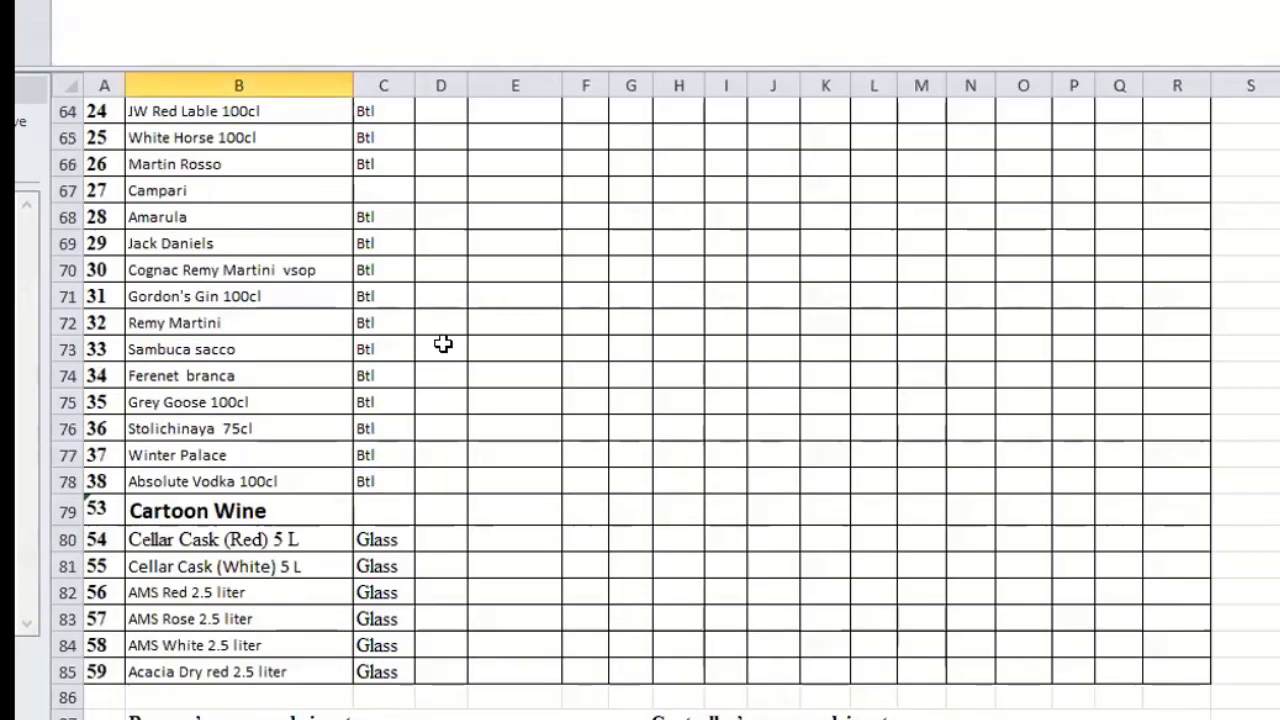
pyautogui.scroll(3, 428, 341)
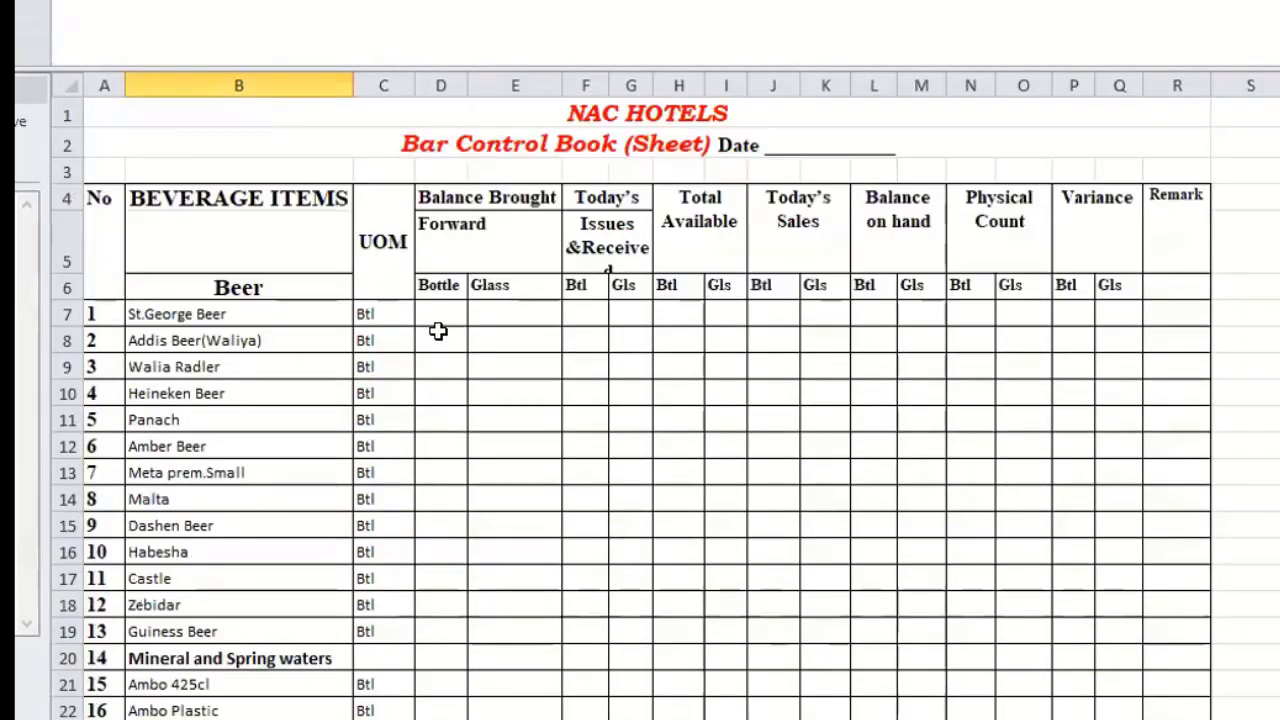
pyautogui.scroll(-2, 245, 488)
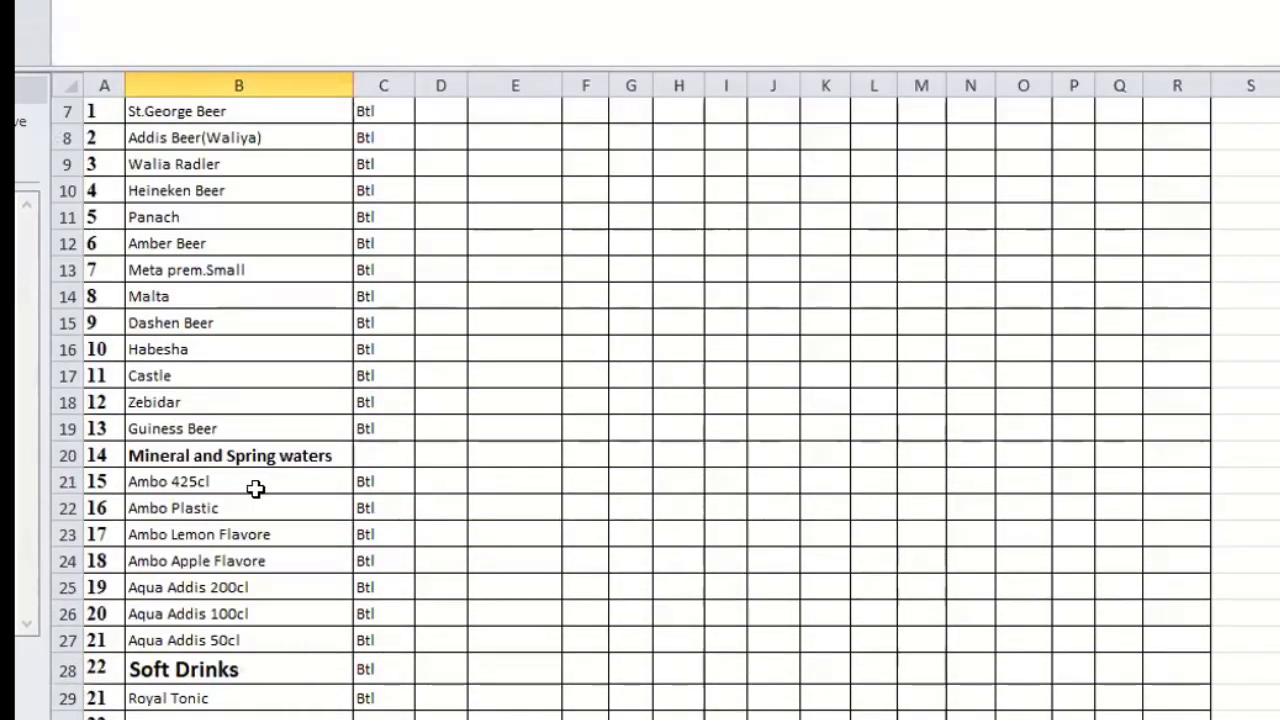
pyautogui.scroll(-3, 263, 526)
pyautogui.scroll(-4, 330, 543)
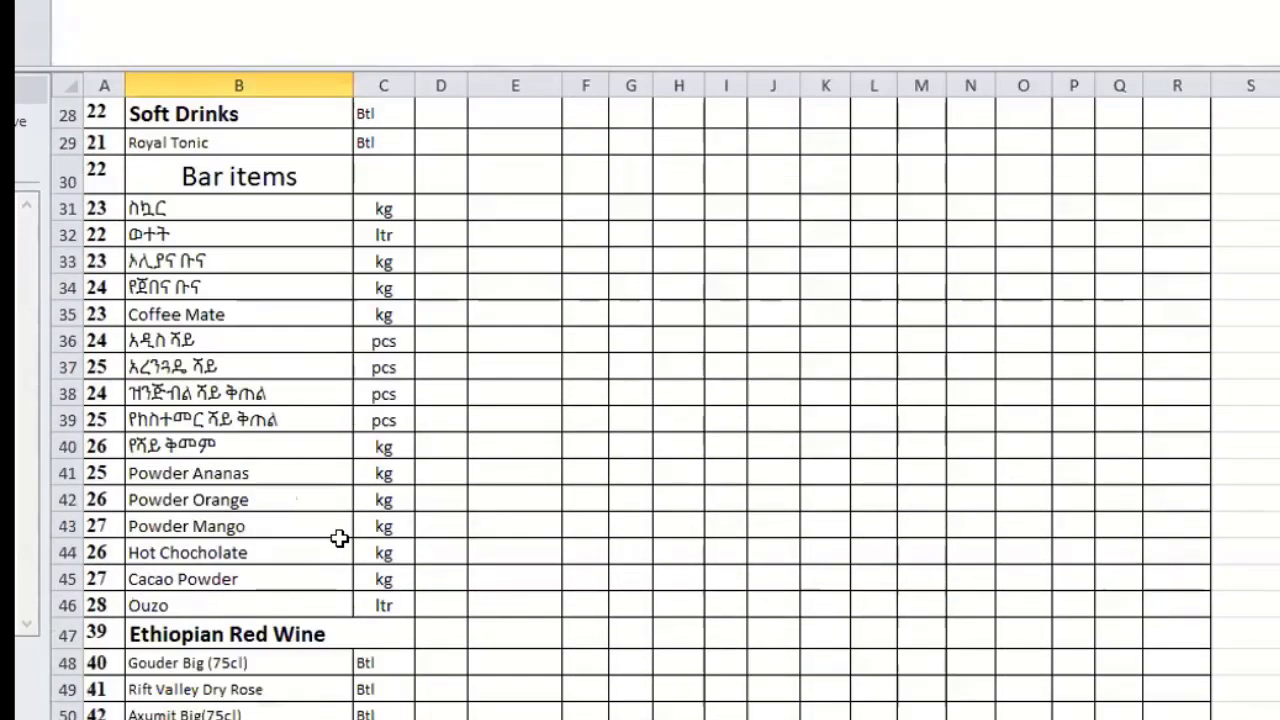
pyautogui.scroll(-6, 343, 533)
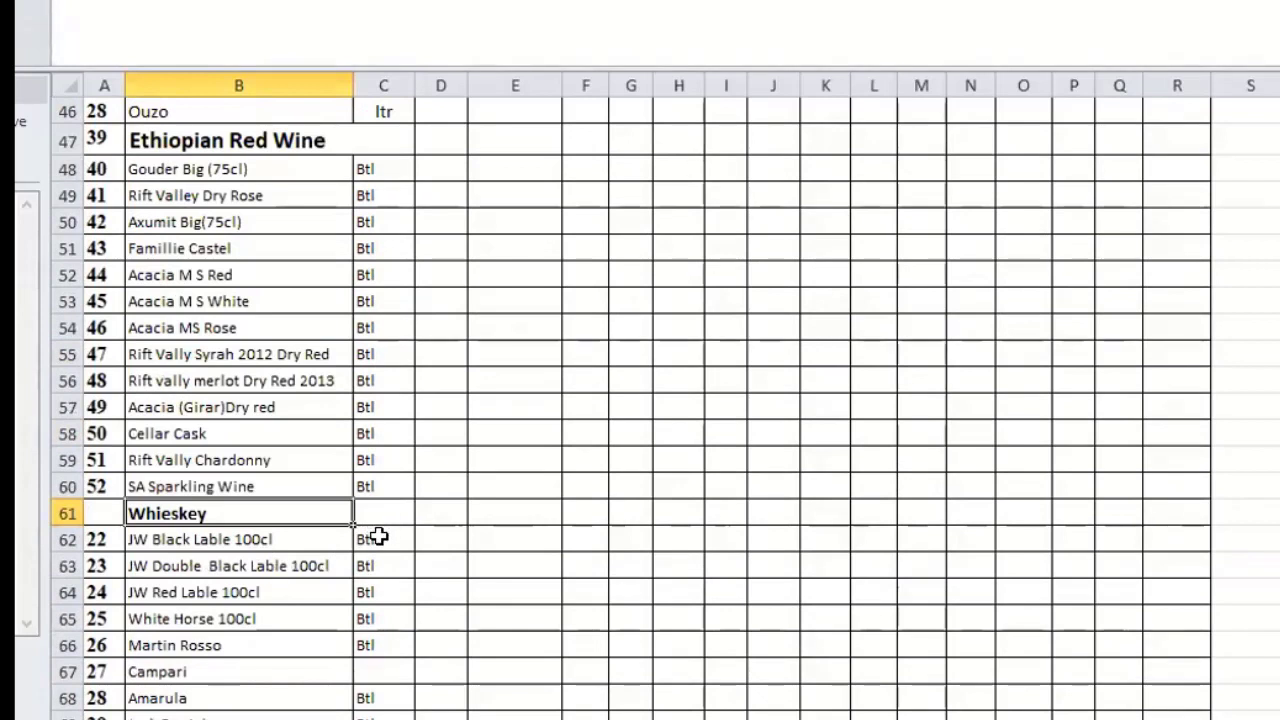
pyautogui.click(378, 538)
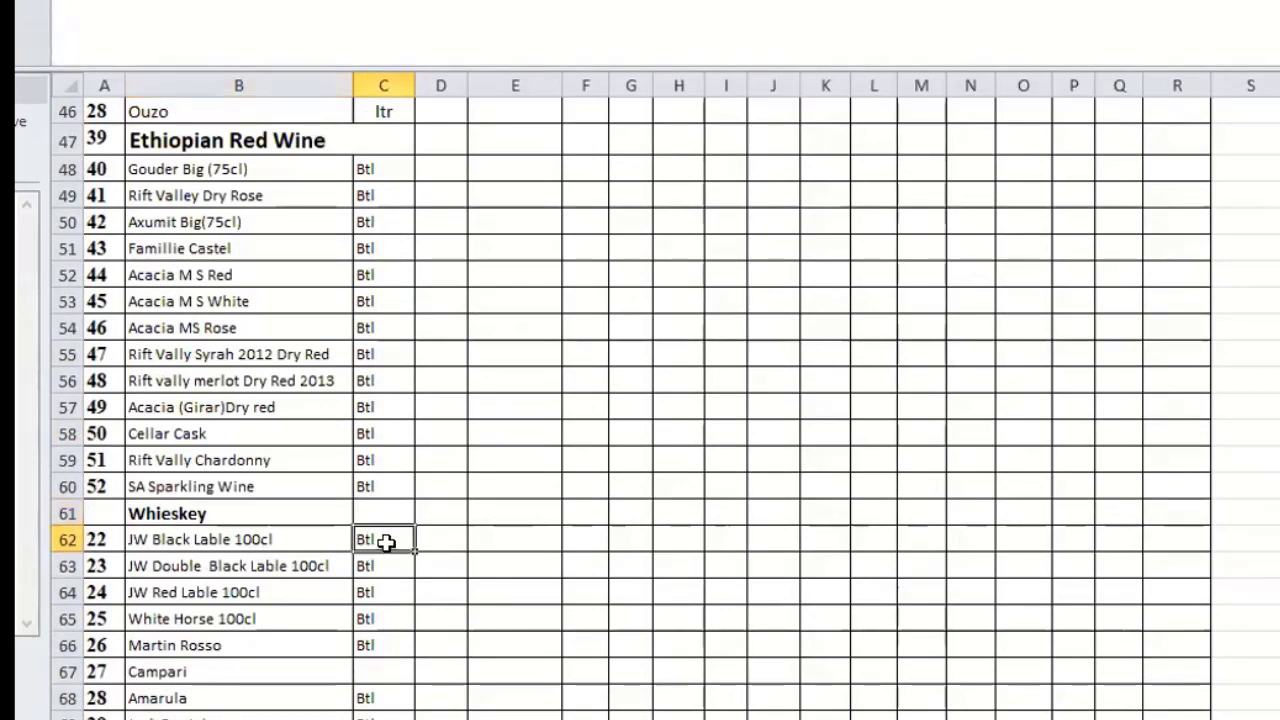
pyautogui.click(438, 535)
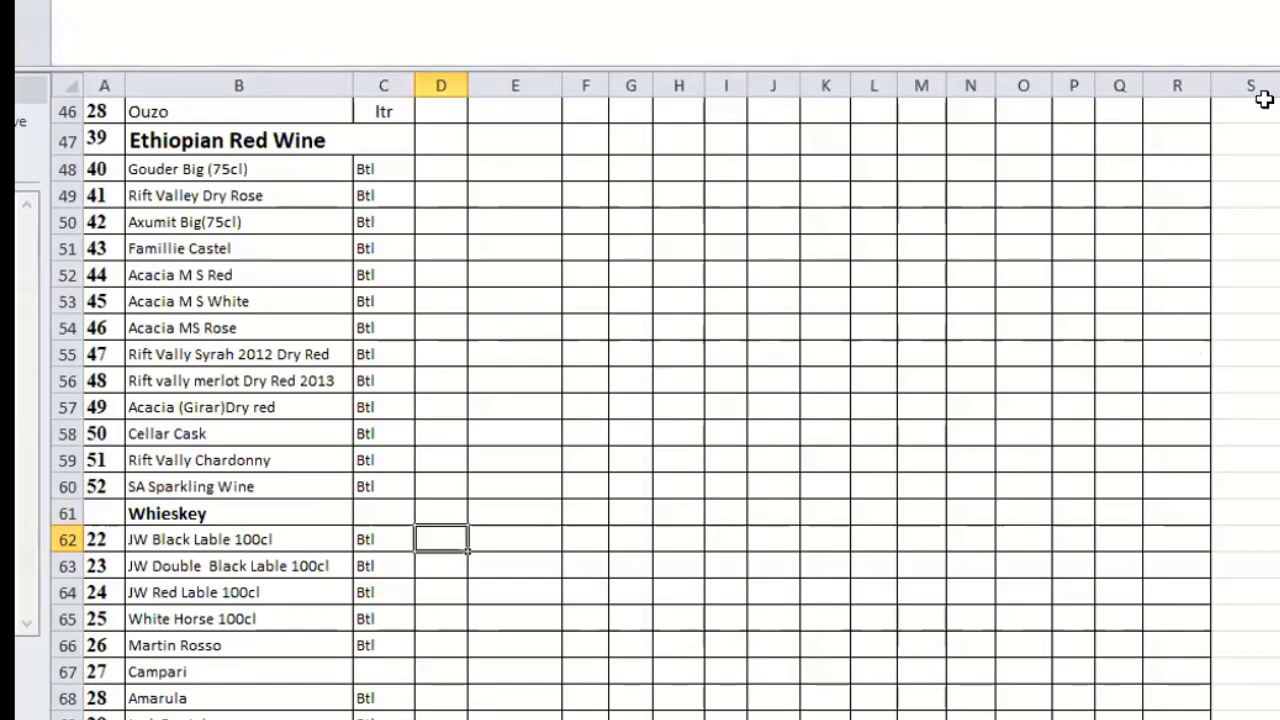
# Examine the sheet's title and date line and the Balance Brought Forward column heading.
pyautogui.scroll(5, 381, 453)
pyautogui.scroll(10, 381, 453)
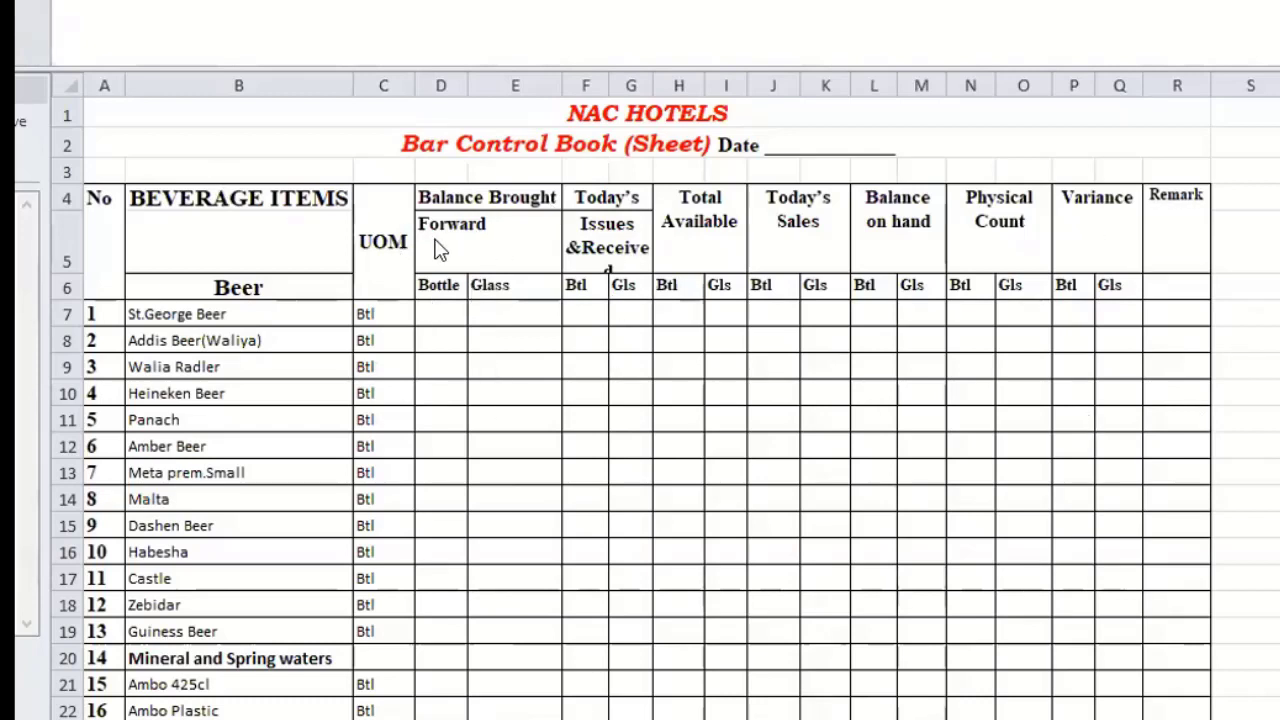
pyautogui.click(800, 139)
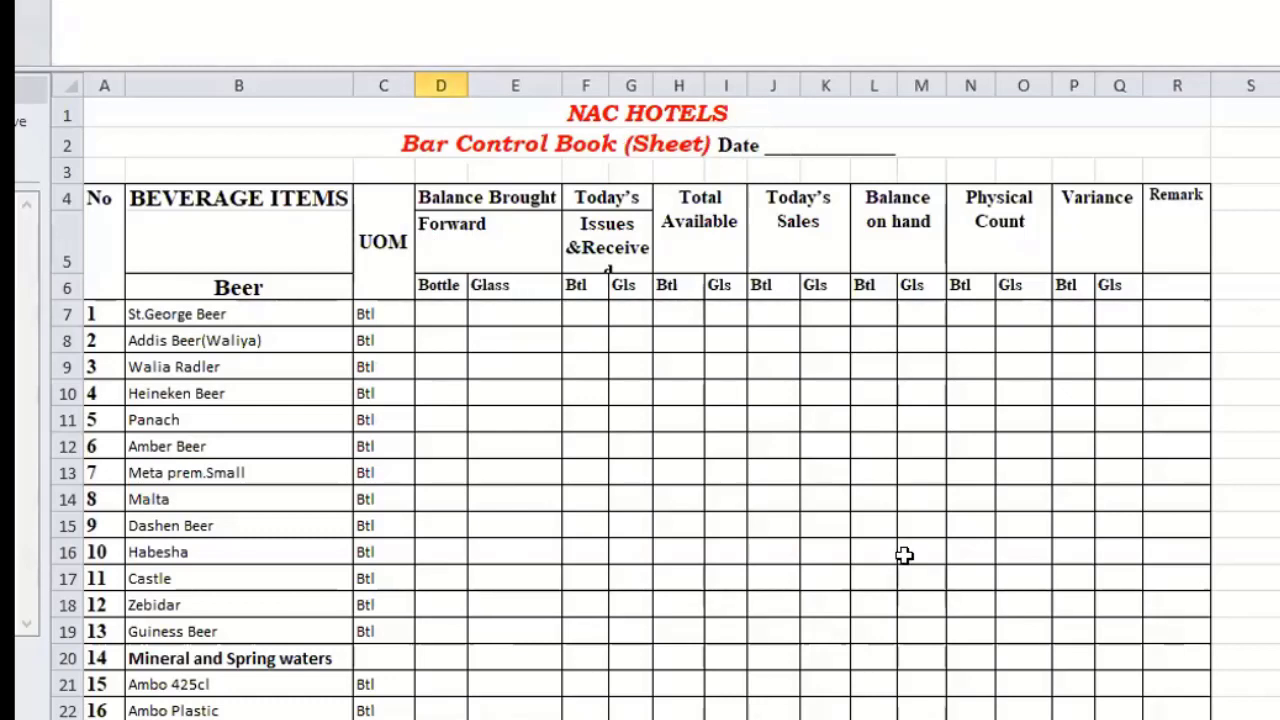
pyautogui.click(783, 144)
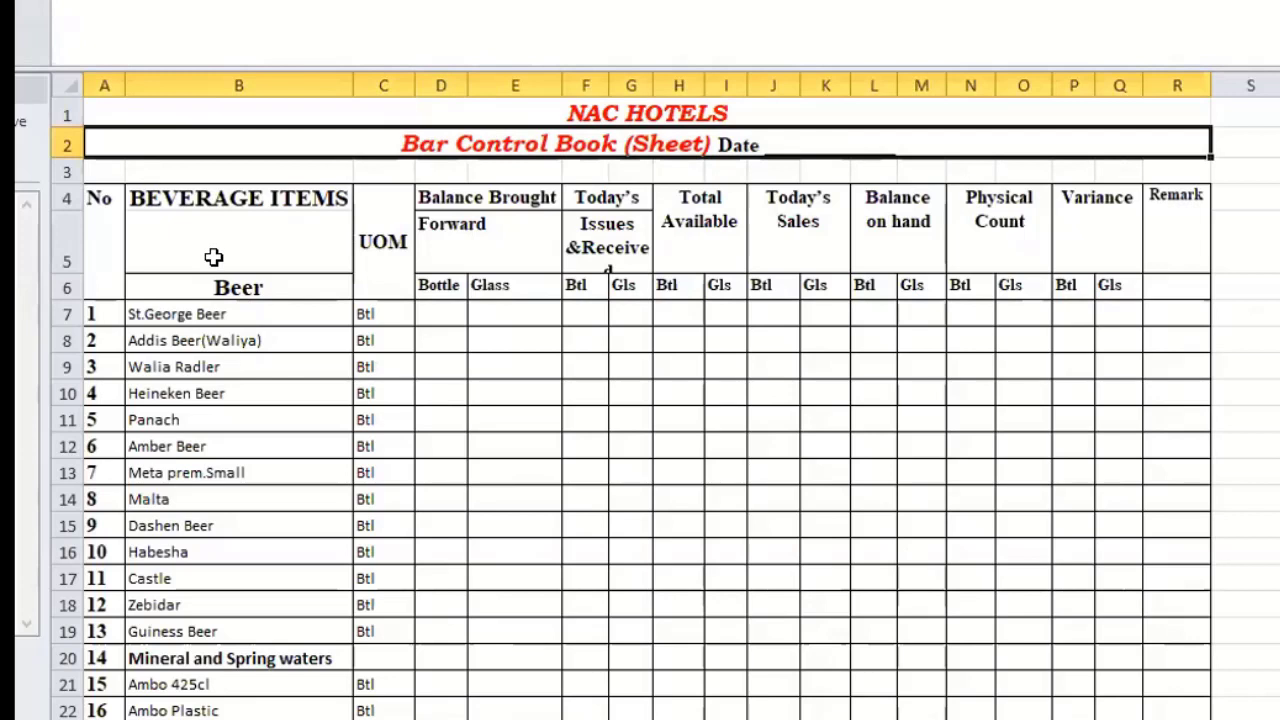
pyautogui.click(499, 234)
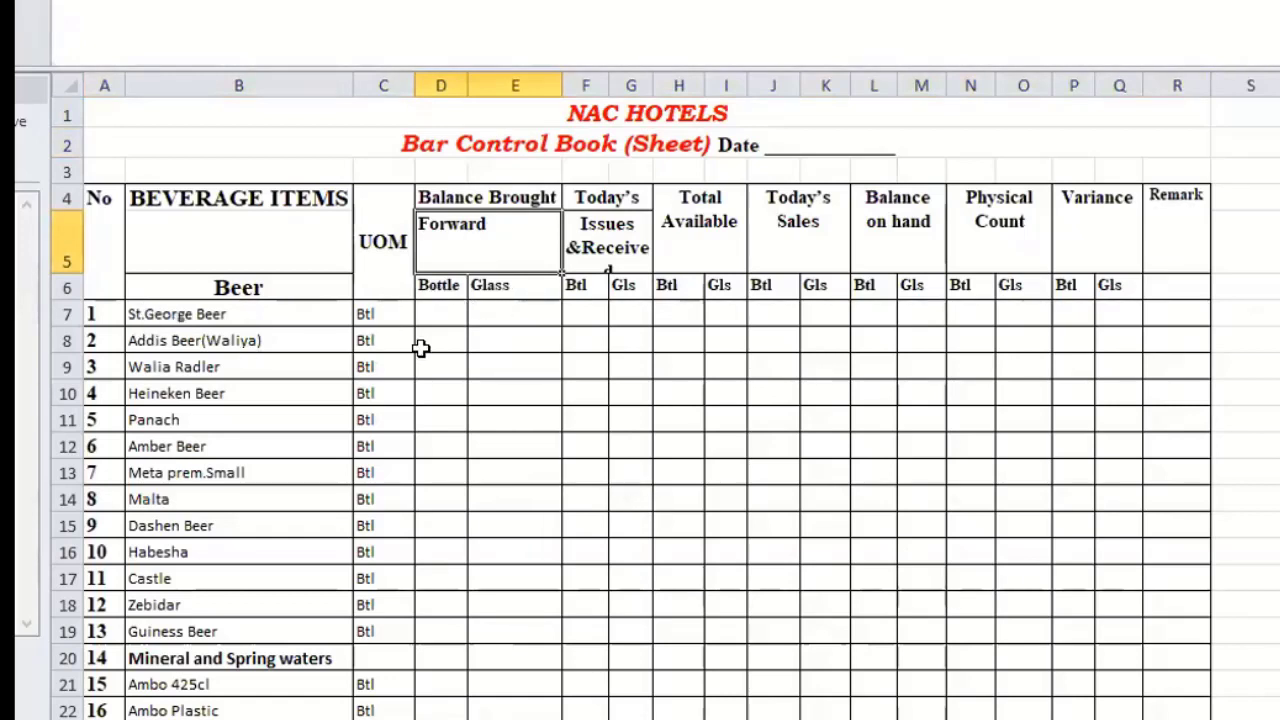
# Examine the Balance Brought Forward columns down the list and inspect the bottle and glass cells of JW Black Lable 100cl.
pyautogui.scroll(-2, 434, 656)
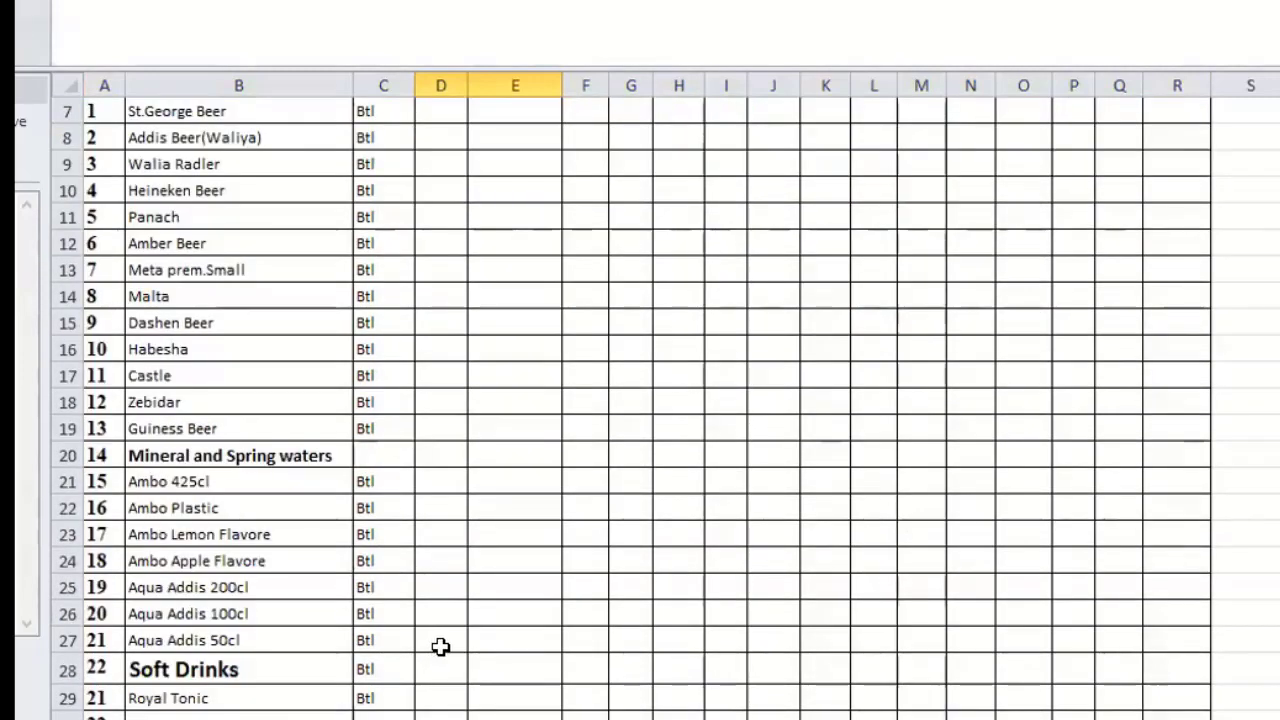
pyautogui.scroll(-2, 447, 625)
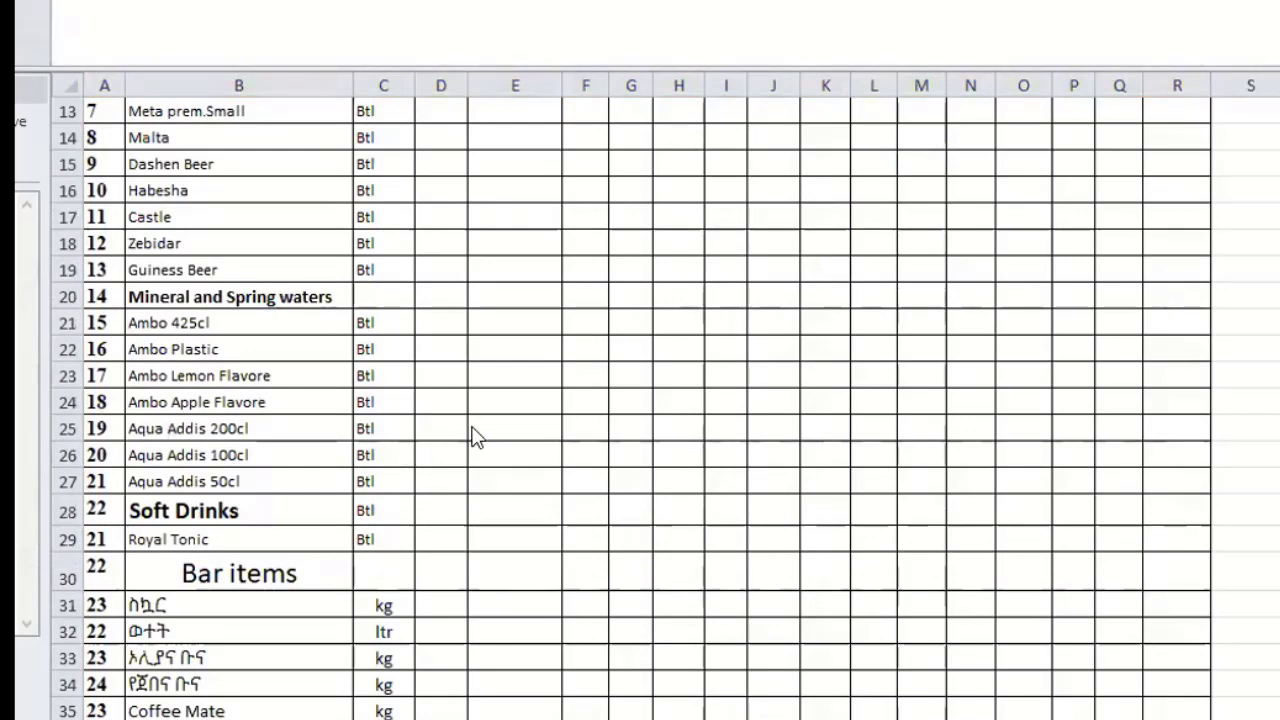
pyautogui.scroll(3, 471, 434)
pyautogui.scroll(-13, 381, 463)
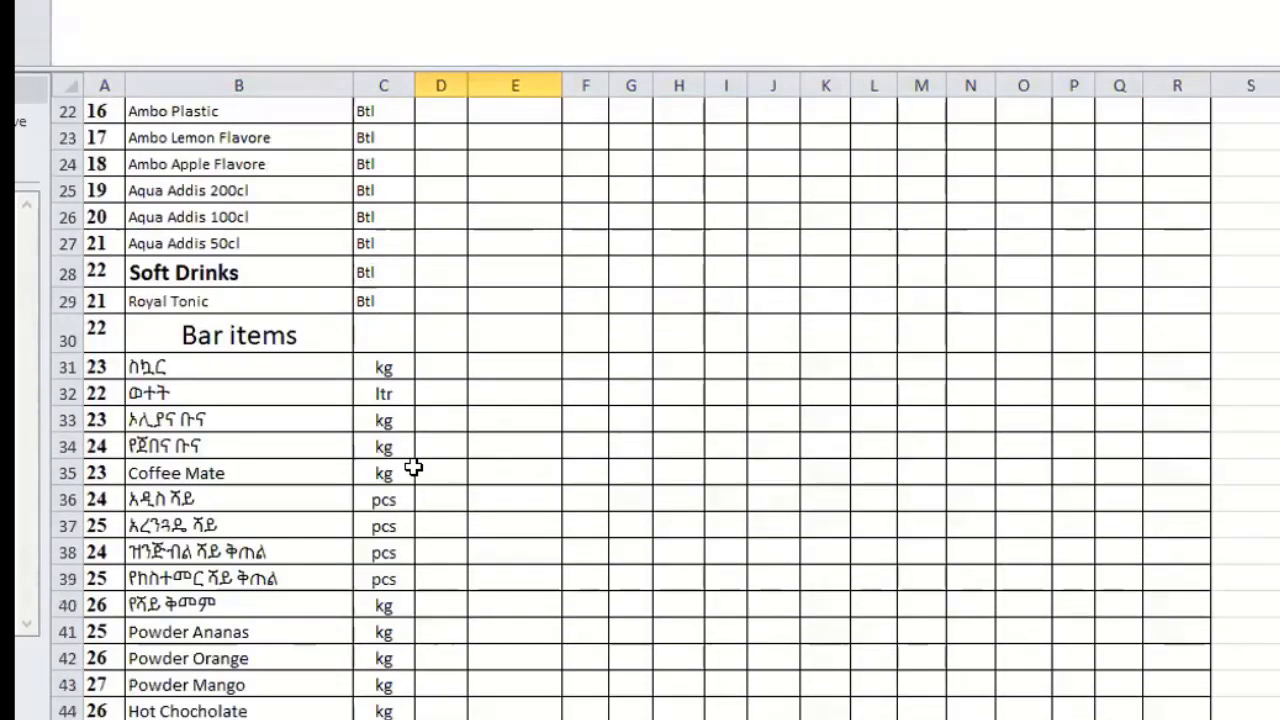
pyautogui.scroll(-4, 420, 463)
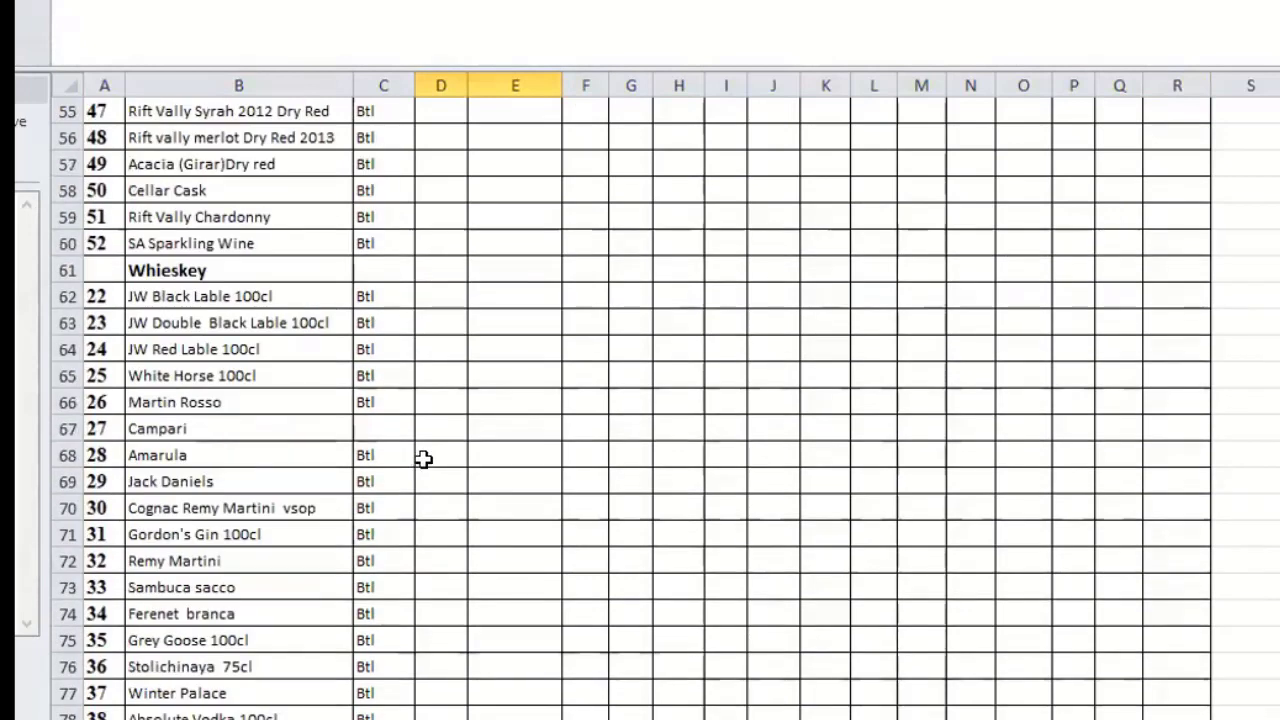
pyautogui.click(432, 296)
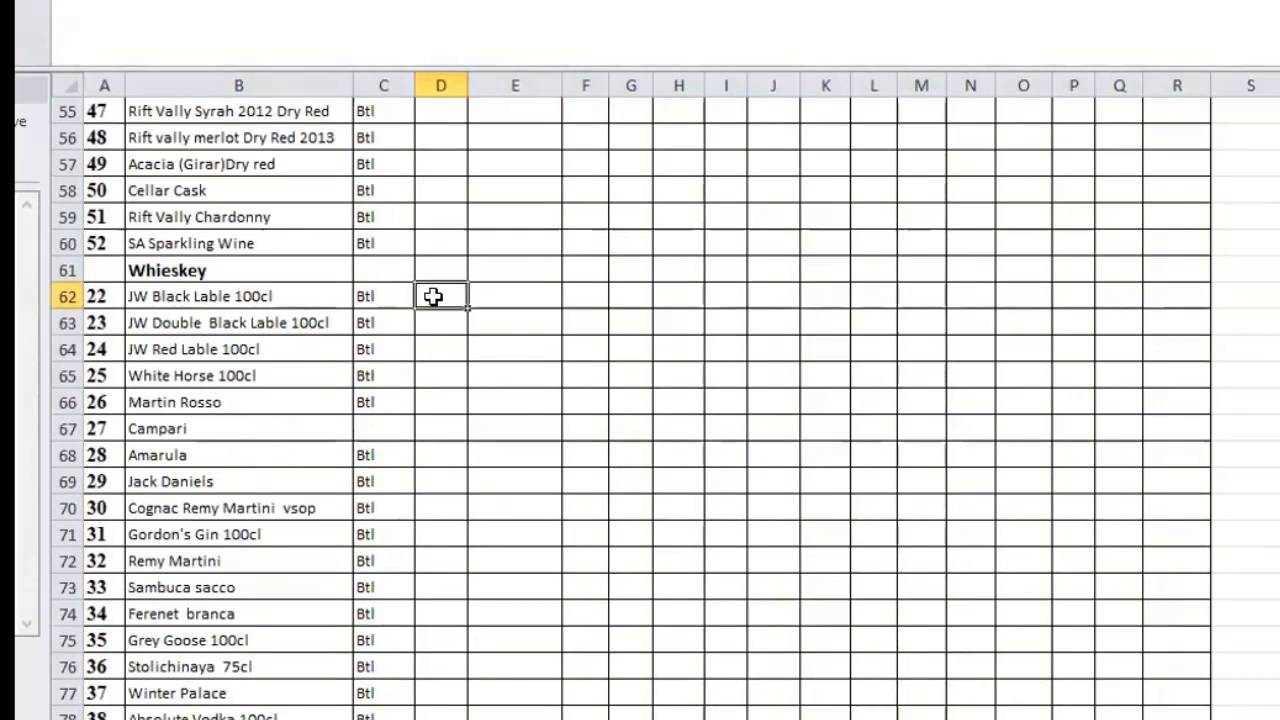
pyautogui.click(507, 301)
# Examine the Today's Issues & Received and Total Available column headings.
pyautogui.scroll(18, 507, 301)
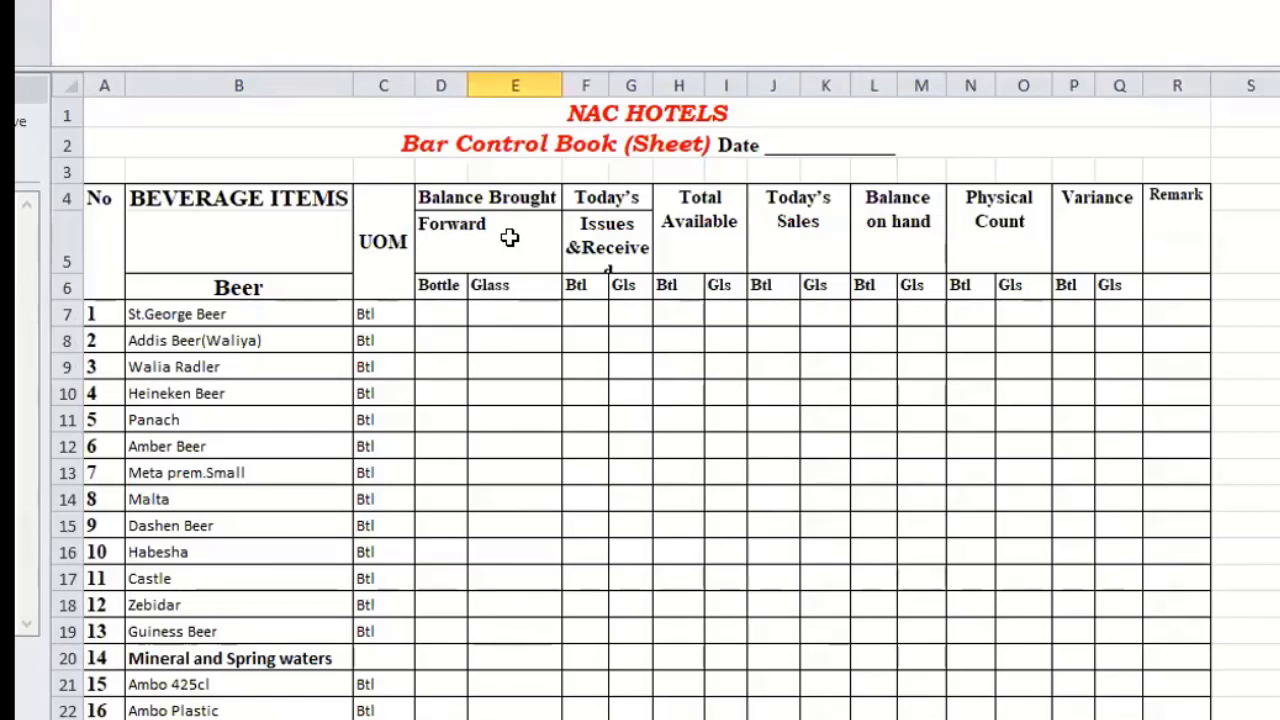
pyautogui.click(613, 212)
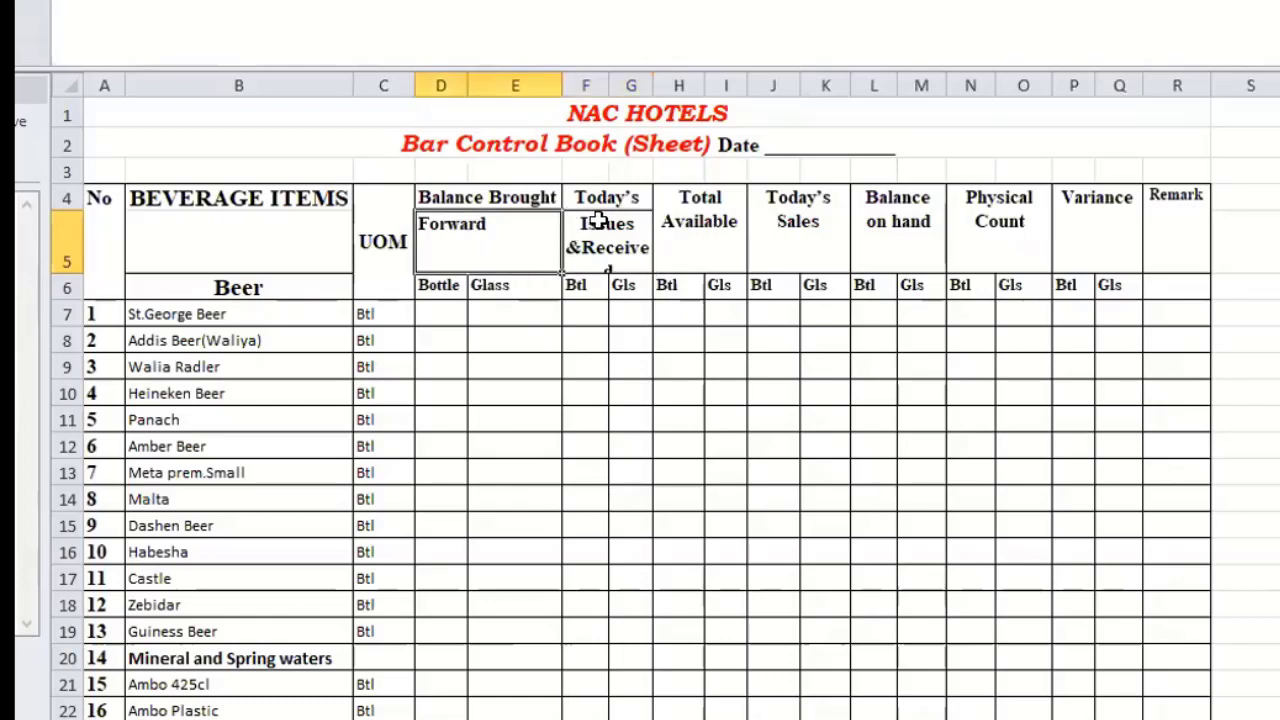
pyautogui.click(721, 245)
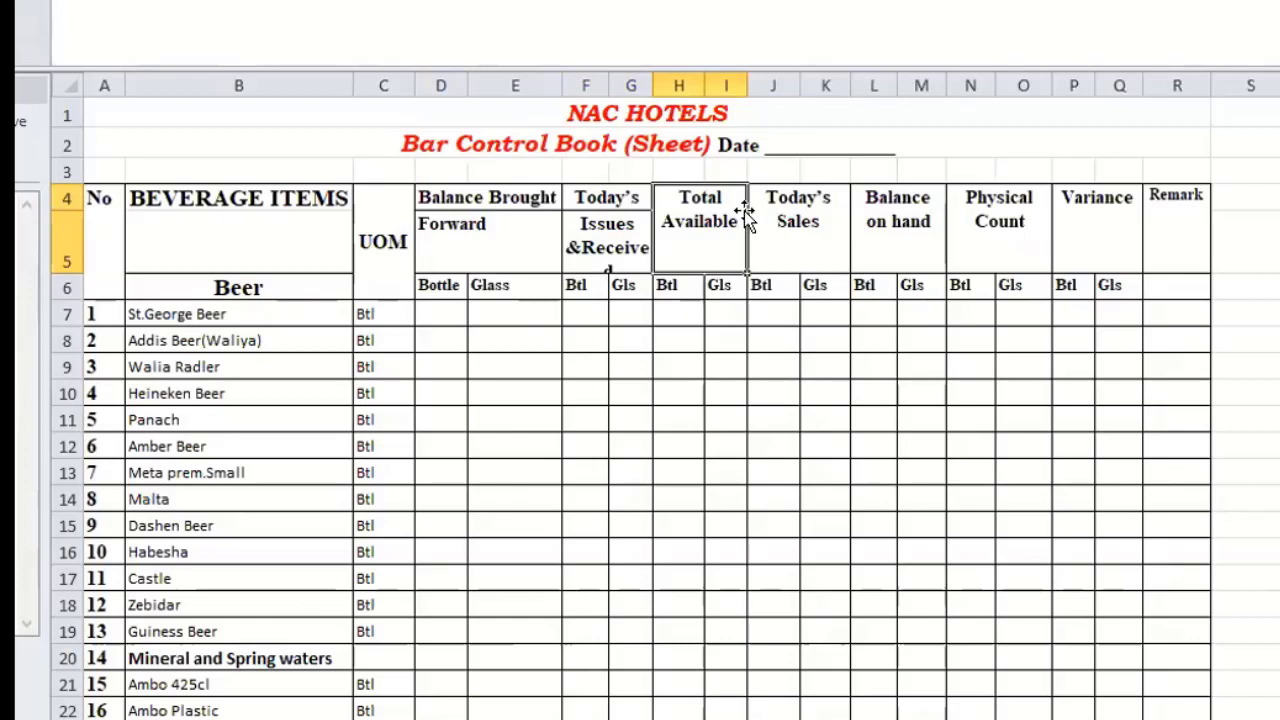
# Examine the Today's Sales column heading and its bottle and glass columns down through the whiskey and carton wine items.
pyautogui.click(798, 252)
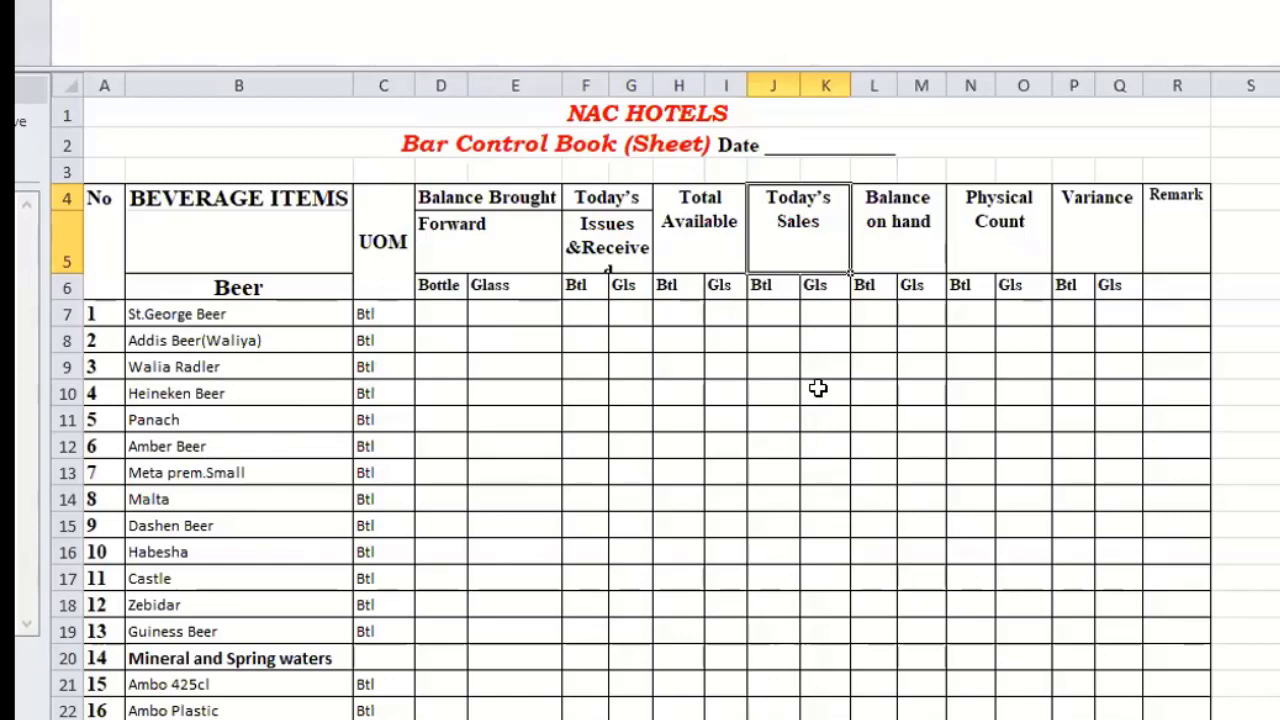
pyautogui.scroll(-2, 808, 398)
pyautogui.scroll(-11, 804, 395)
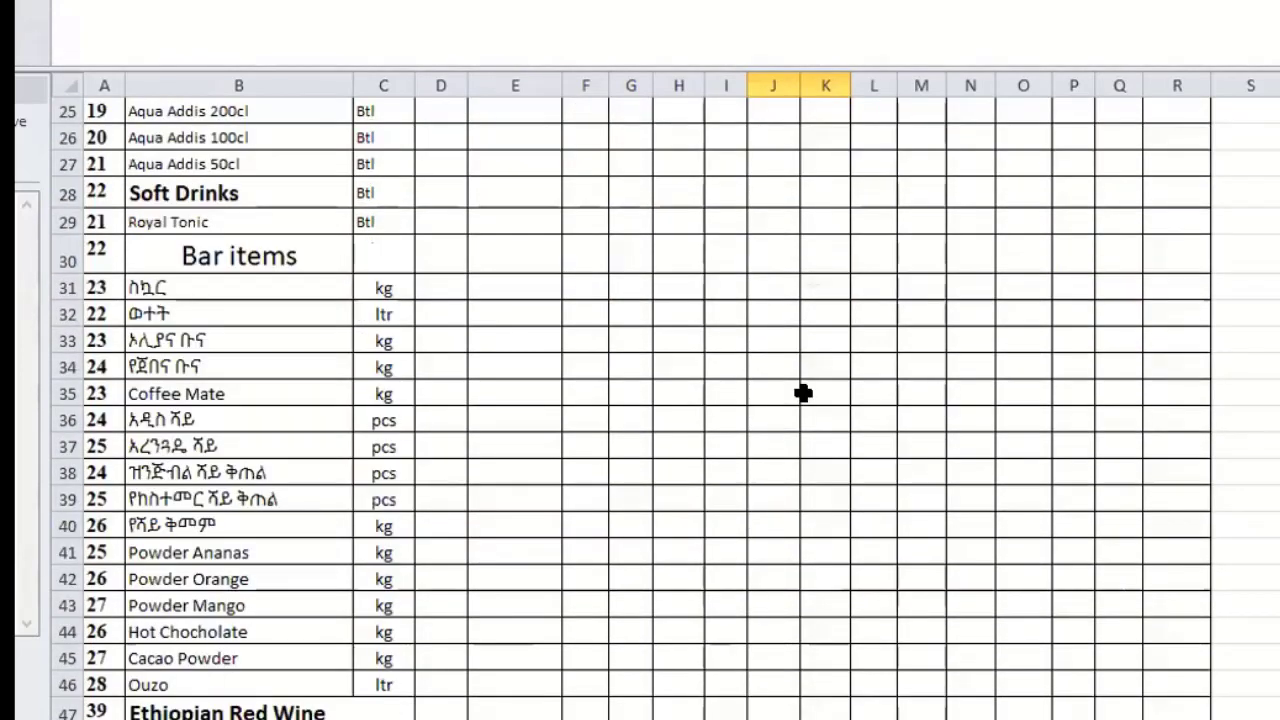
pyautogui.scroll(-7, 818, 380)
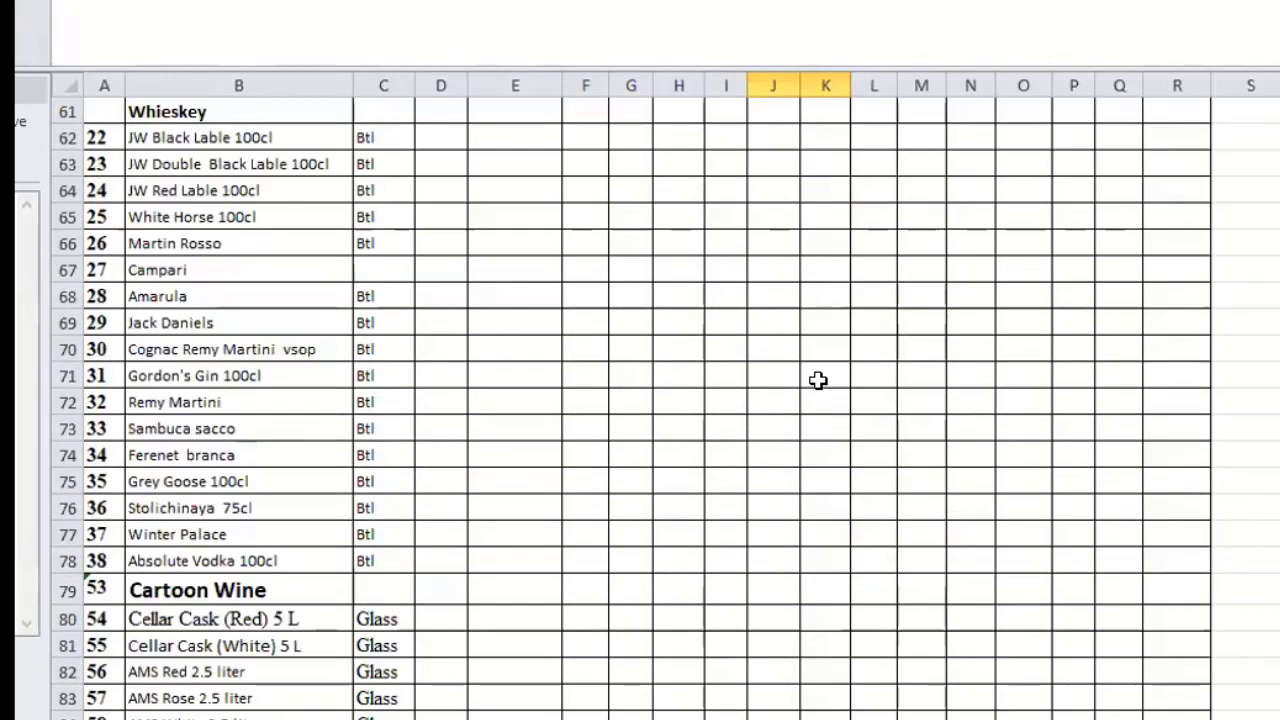
pyautogui.scroll(18, 818, 380)
pyautogui.scroll(2, 838, 348)
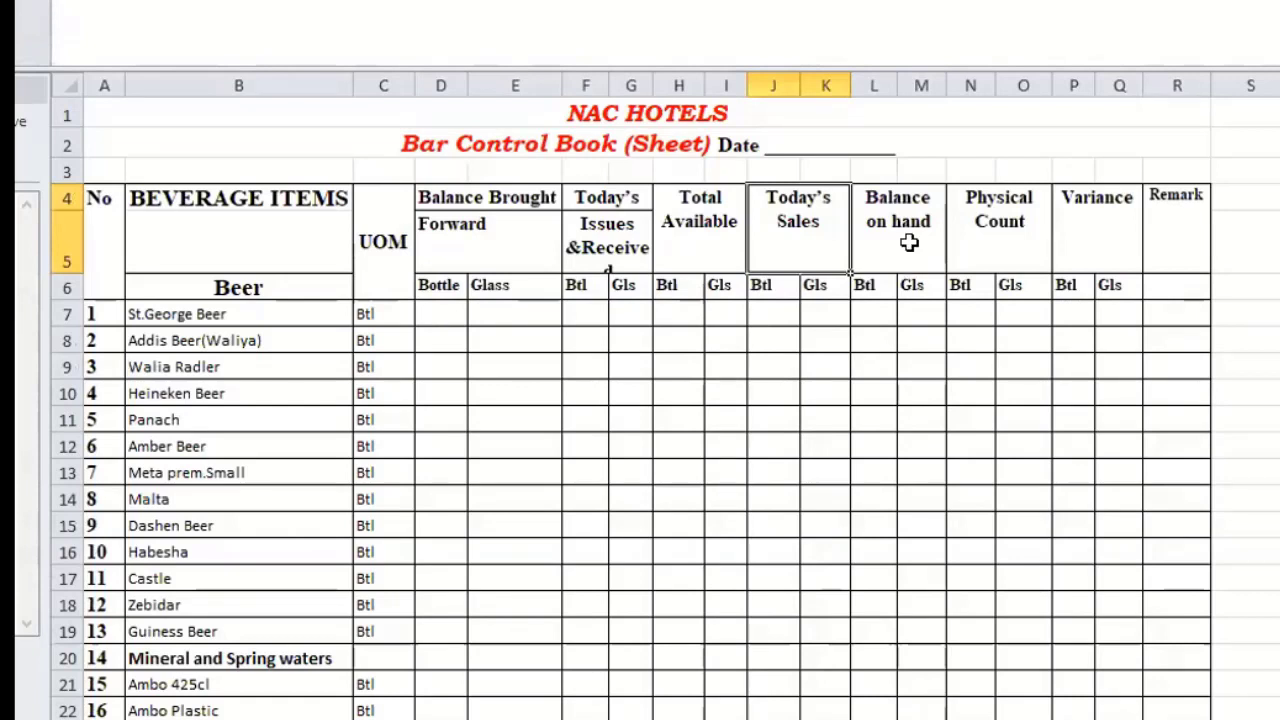
# Inspect the Balance on hand bottle cell of St.George Beer and look down the column past the bar items.
pyautogui.click(870, 308)
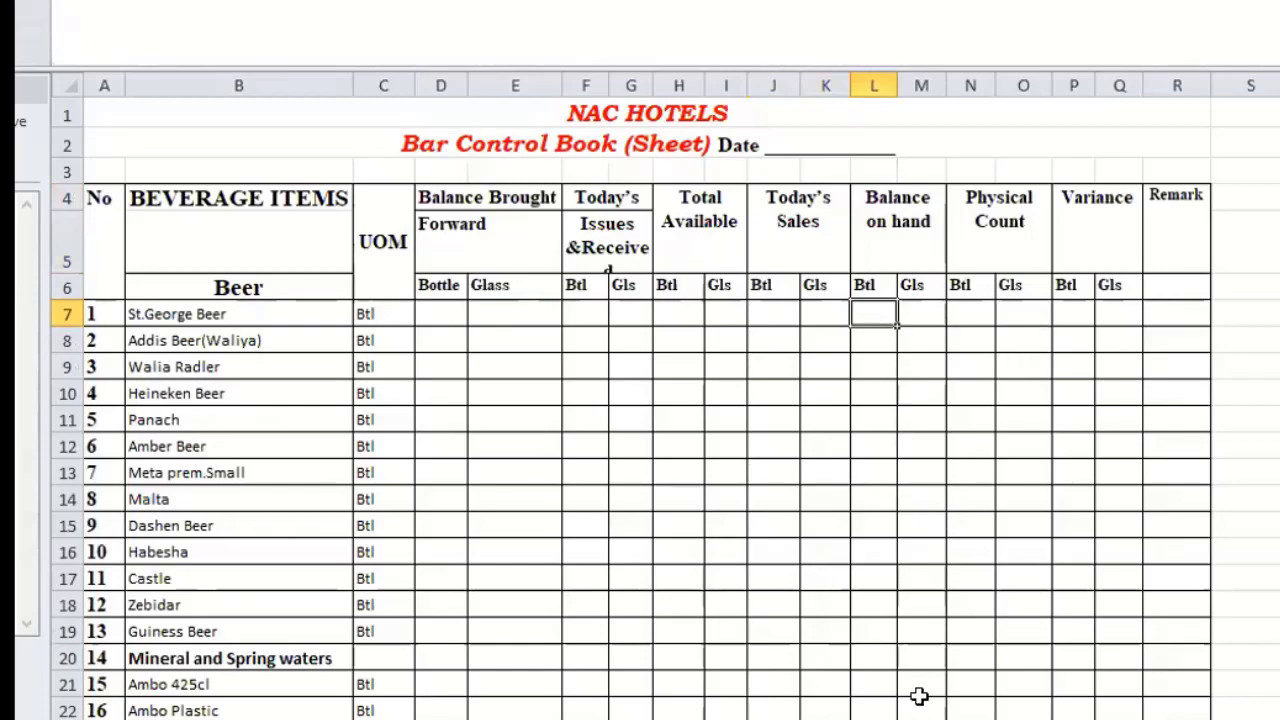
pyautogui.scroll(-6, 640, 400)
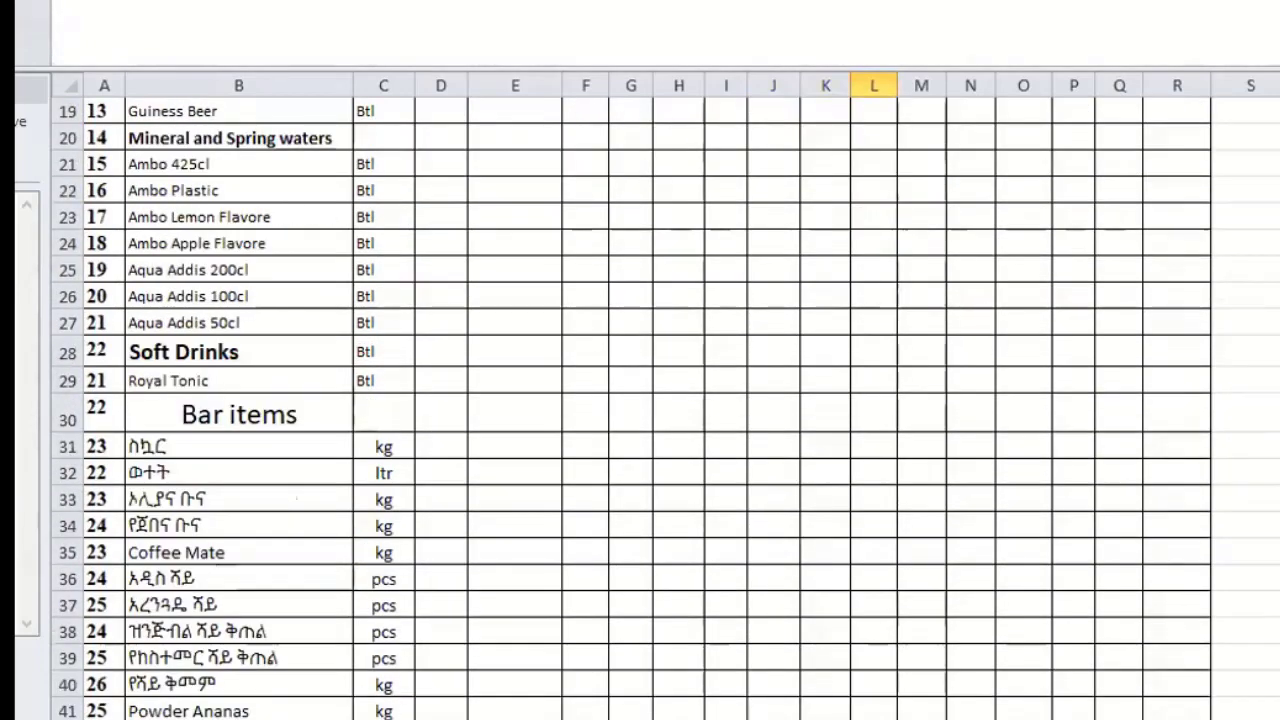
pyautogui.scroll(-4, 640, 400)
pyautogui.scroll(10, 640, 400)
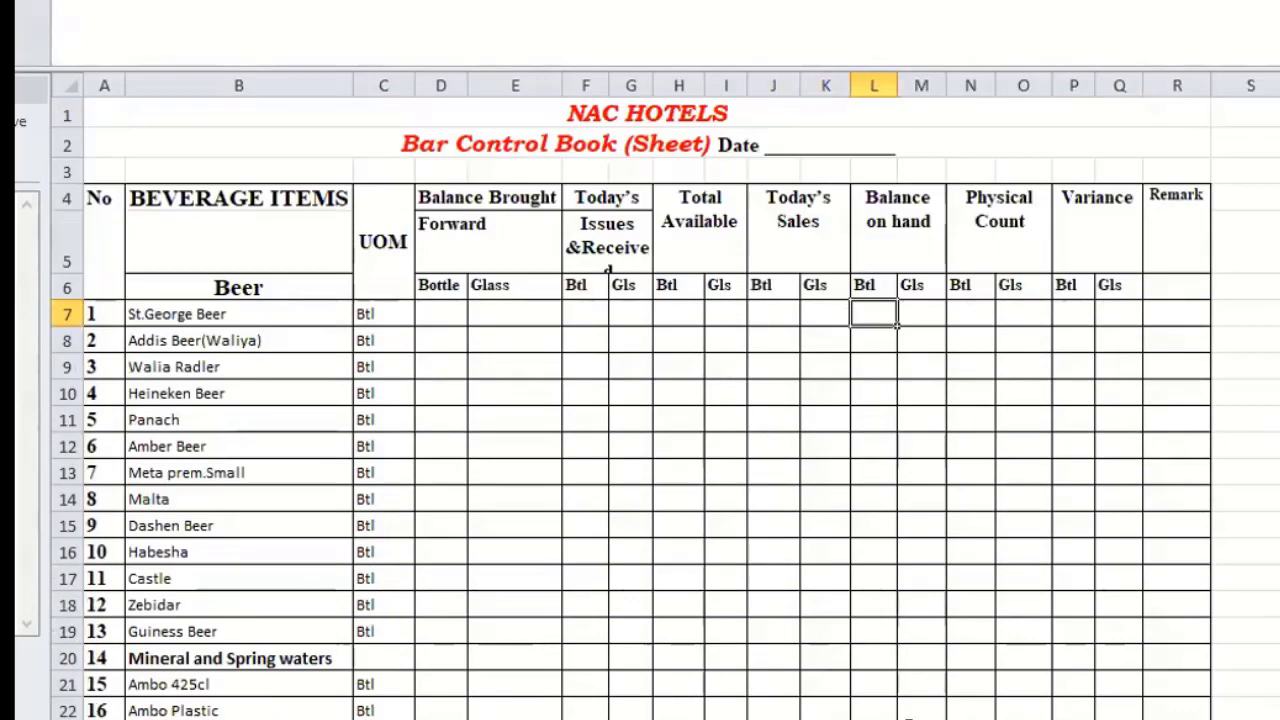
# Inspect the Physical Count bottle cell of St.George Beer and look over the count columns for the beer and water items.
pyautogui.click(970, 318)
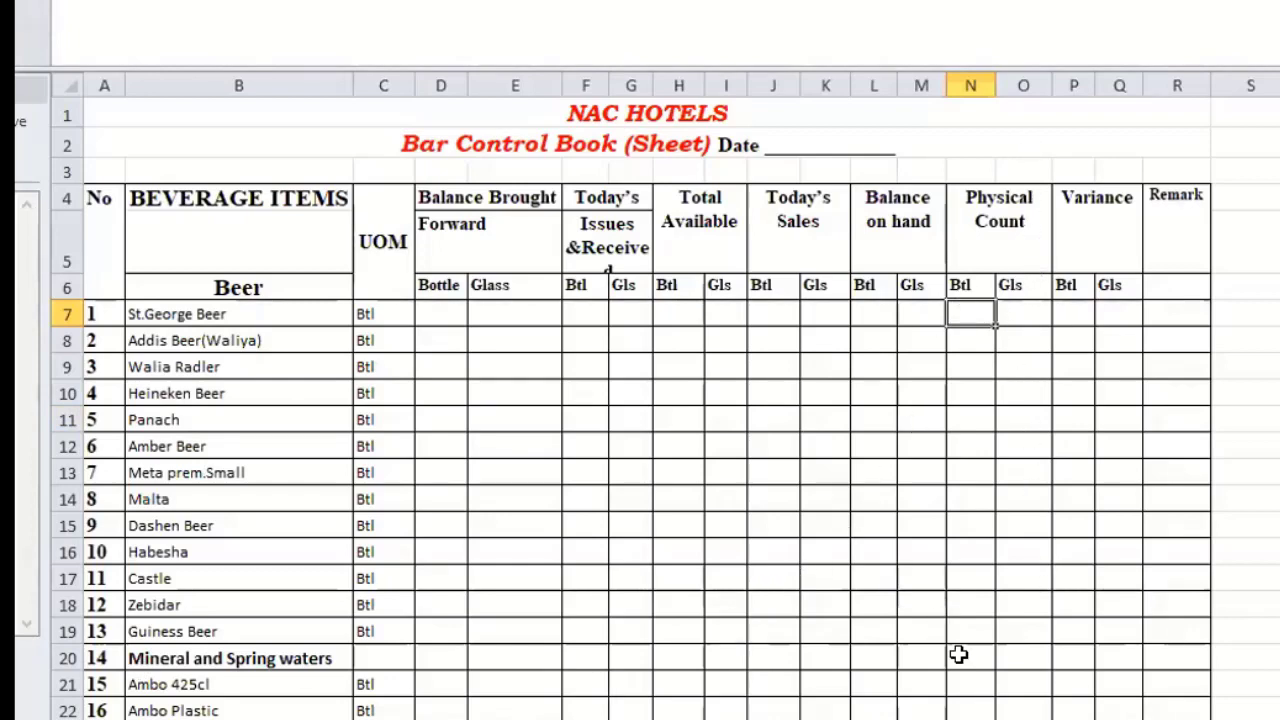
pyautogui.scroll(-4, 997, 666)
pyautogui.scroll(1, 1003, 634)
pyautogui.scroll(3, 1003, 634)
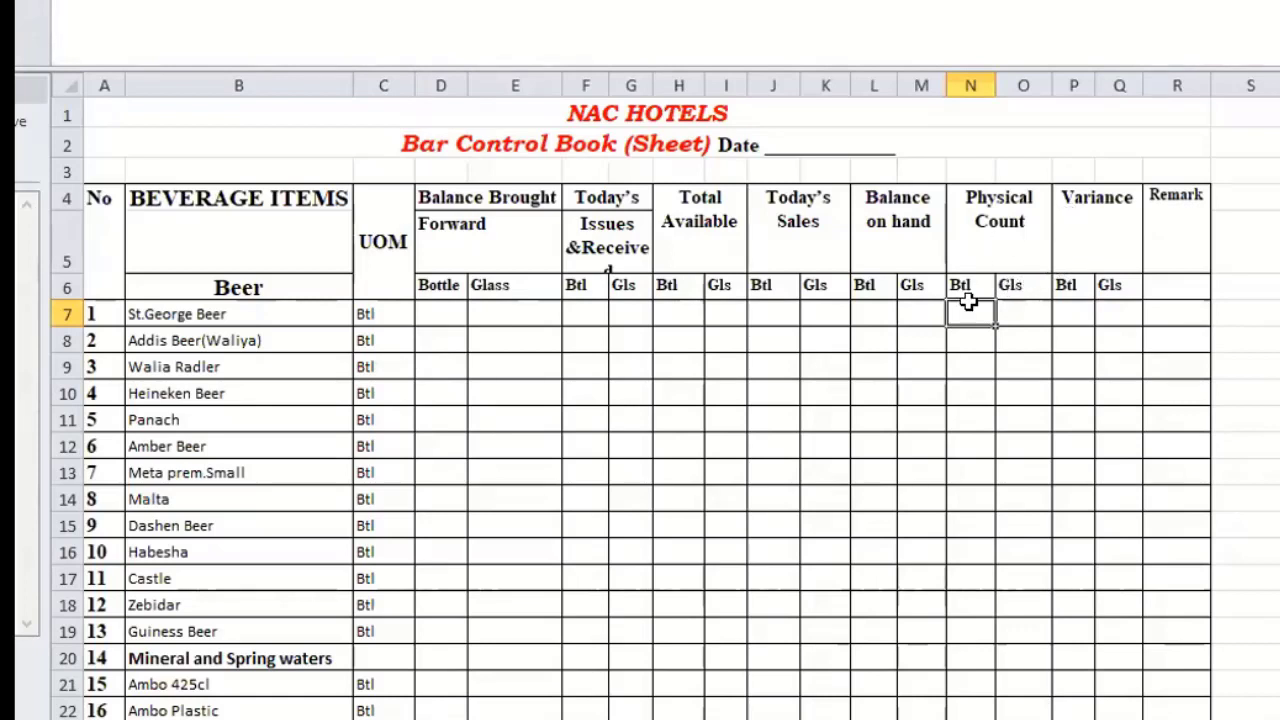
pyautogui.scroll(-4, 985, 240)
pyautogui.scroll(4, 994, 229)
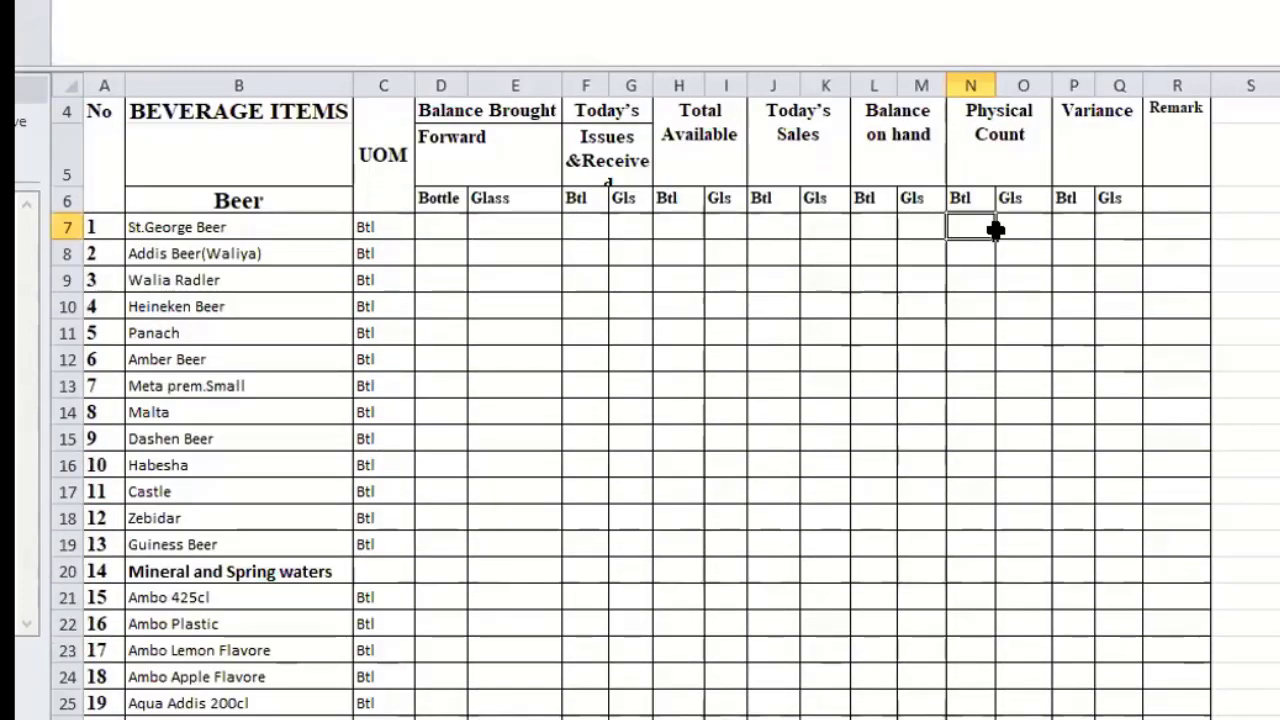
# Examine the Variance heading, and compare the Balance on hand, Physical Count, Variance and Remark cells of St.George Beer.
pyautogui.click(1111, 228)
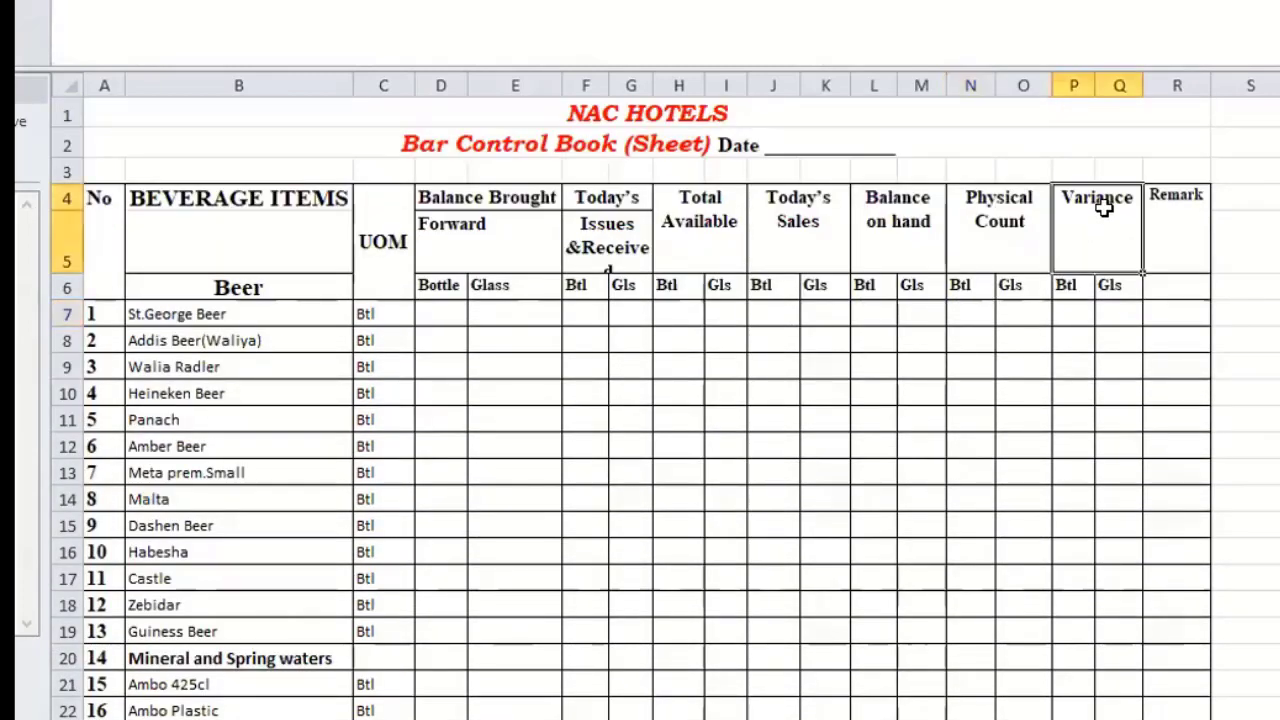
pyautogui.click(899, 248)
pyautogui.click(892, 310)
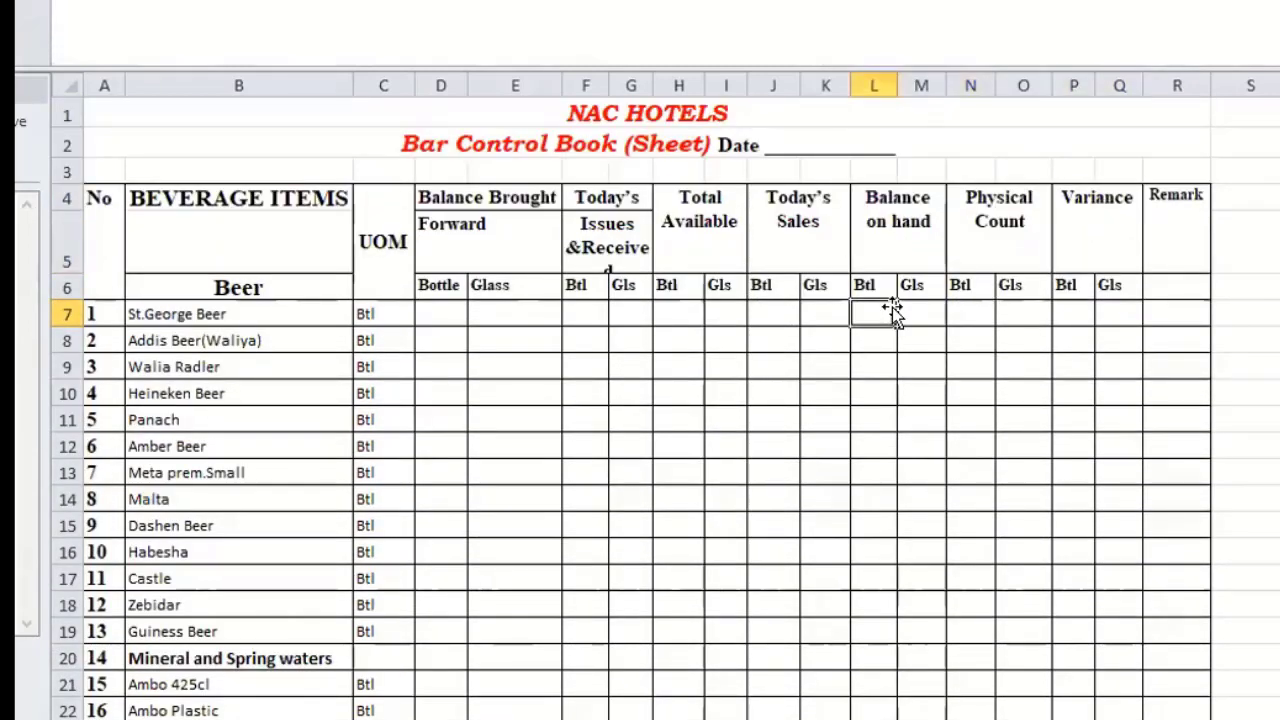
pyautogui.click(978, 312)
pyautogui.click(1080, 312)
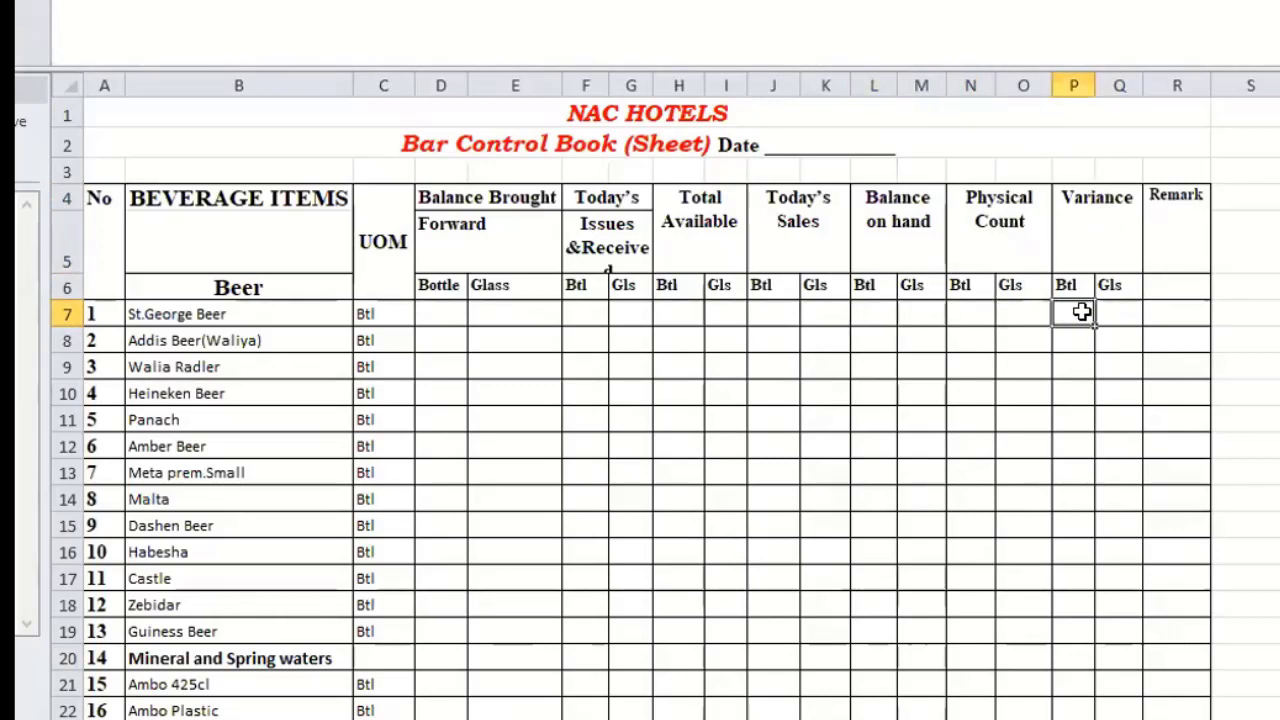
pyautogui.click(1171, 314)
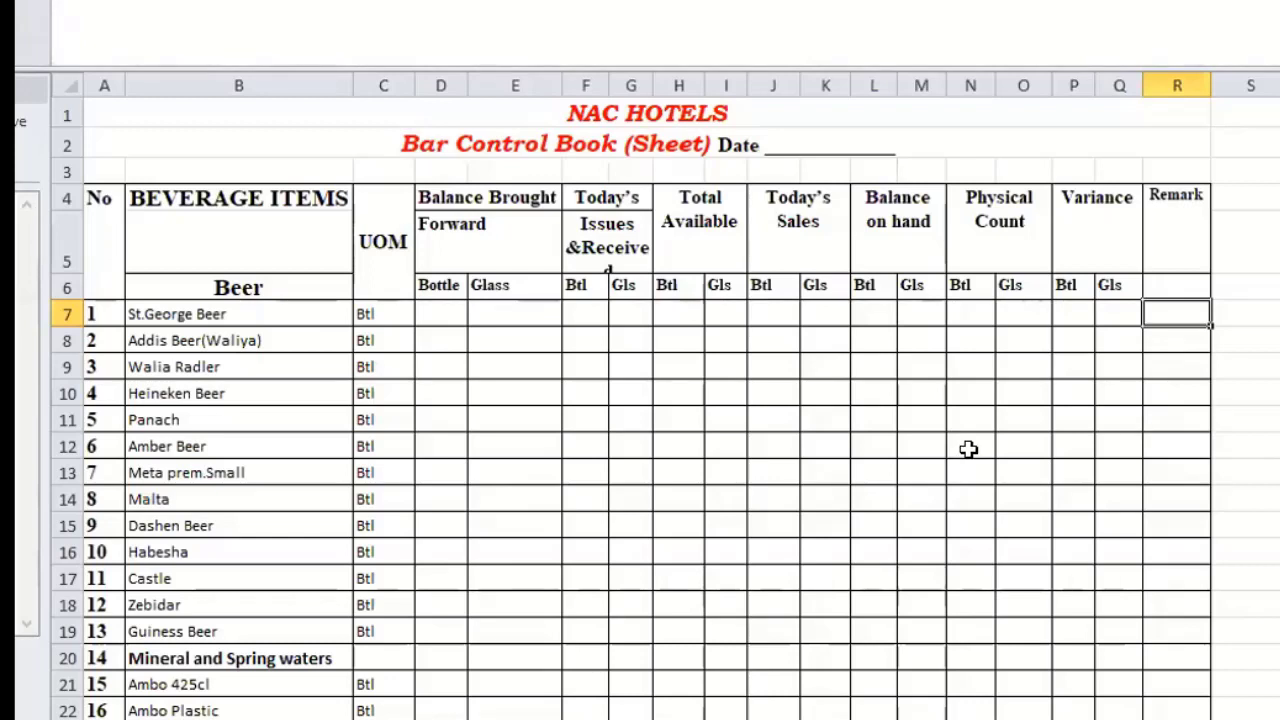
# Look over the whole item list once more, through the Ethiopian red wine and whiskey sections, and return towards the beginning.
pyautogui.scroll(-12, 990, 450)
pyautogui.scroll(-20, 1044, 398)
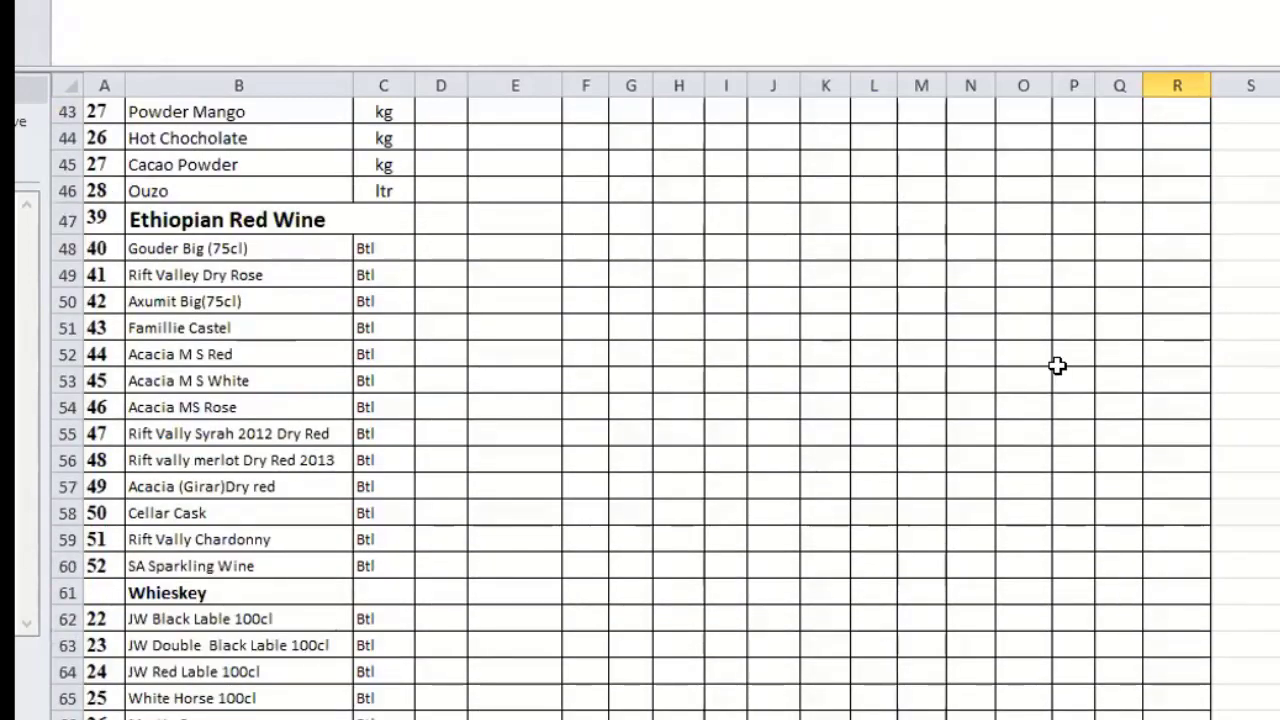
pyautogui.scroll(7, 1083, 329)
pyautogui.scroll(7, 1060, 220)
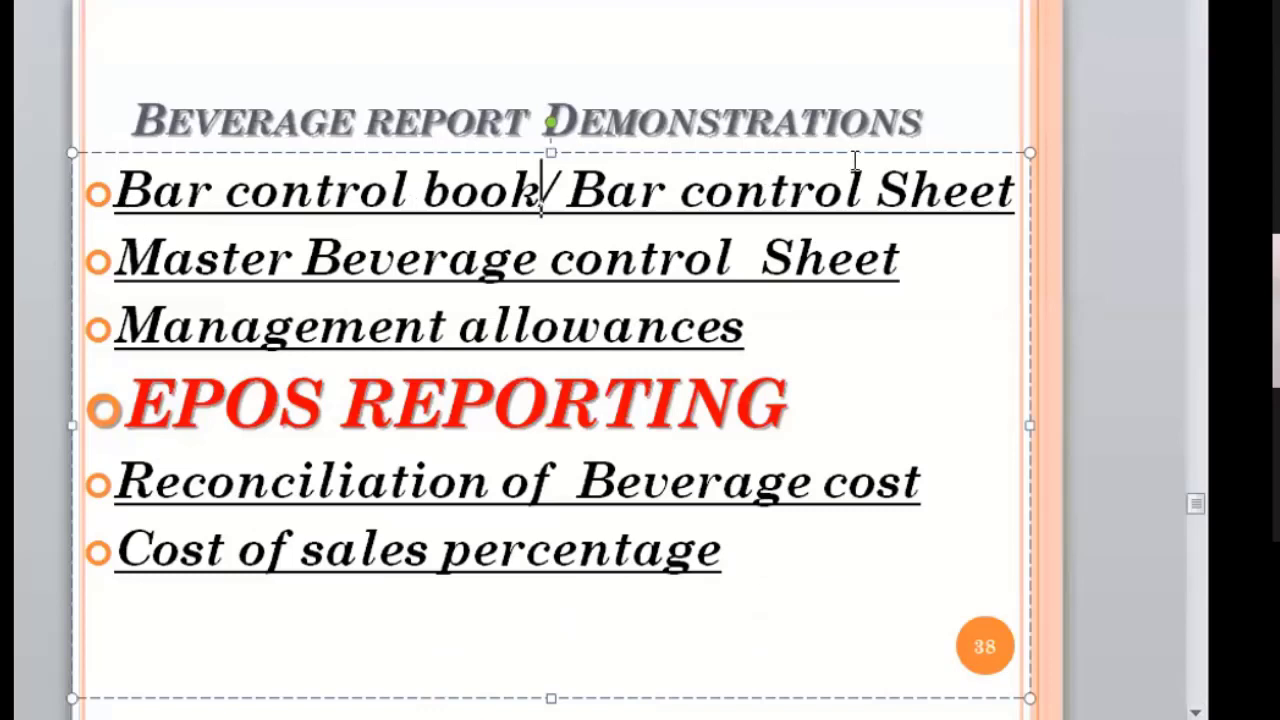
# From the Master Beverage control Sheet bullet on slide 38, switch to the Word cost reconciliation document and view the Reconciliation of Beverage Cost form.
pyautogui.click(388, 268)
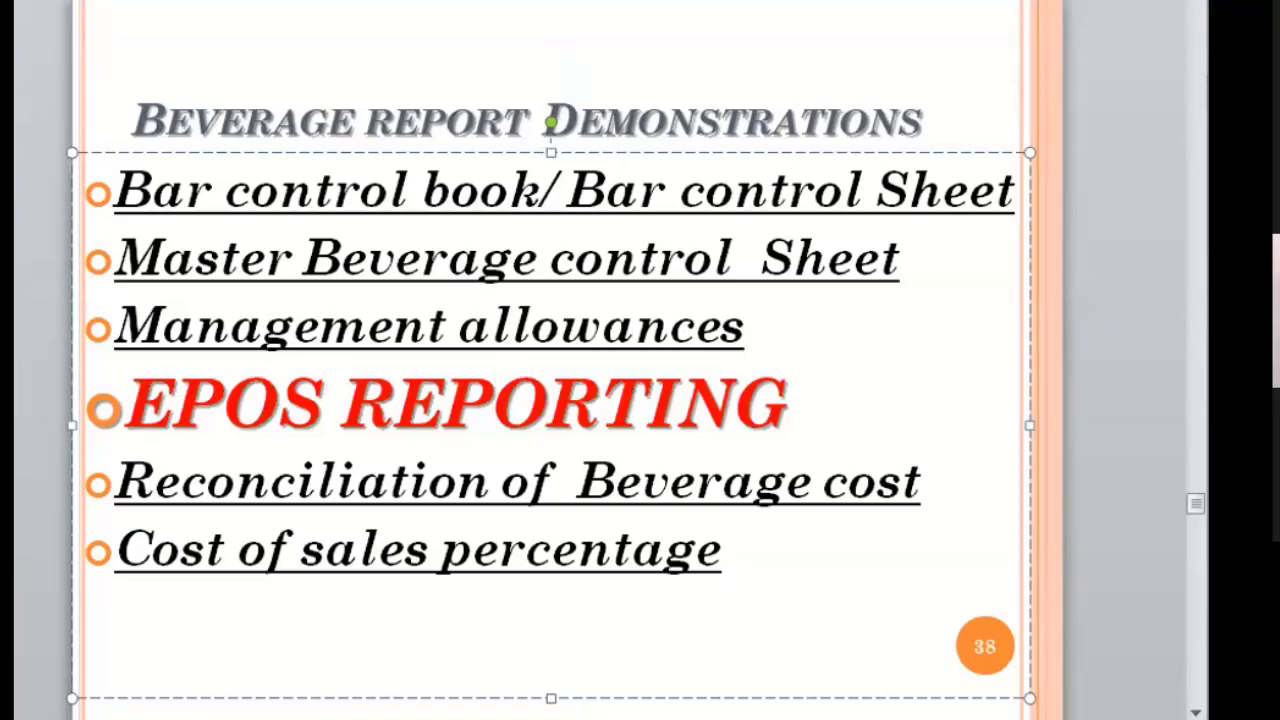
pyautogui.hotkey('alt', 'Tab')
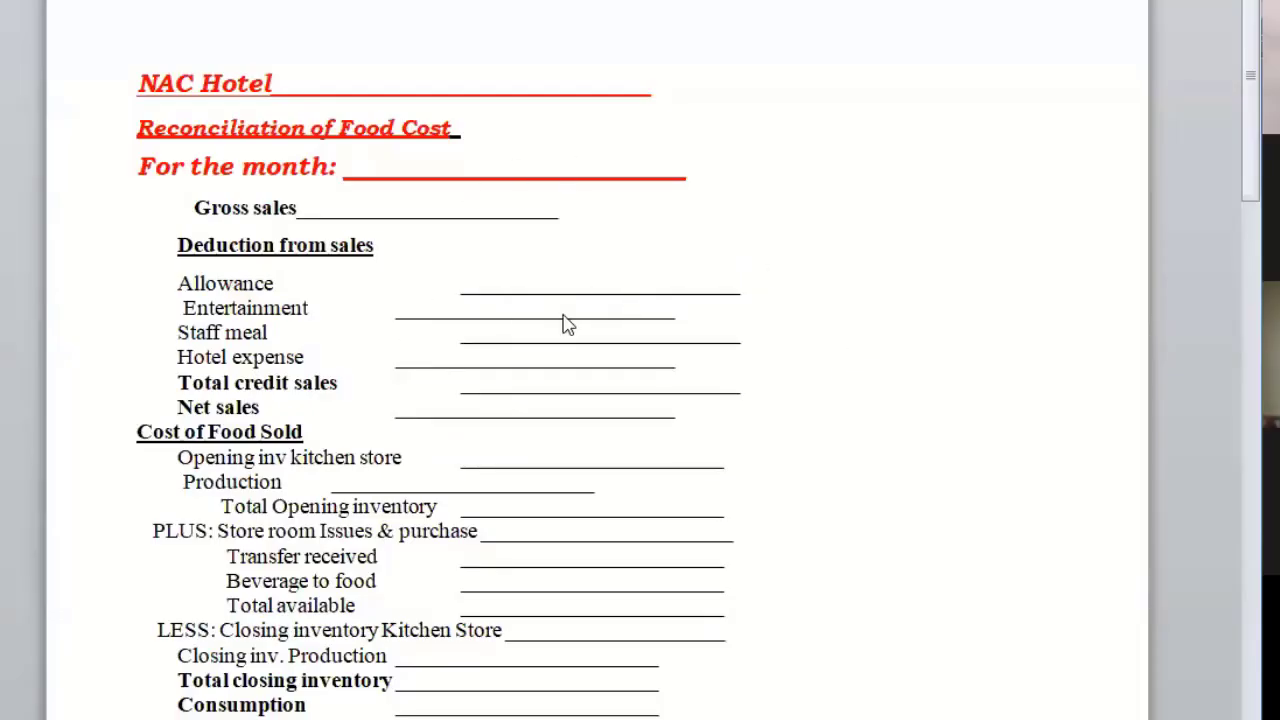
pyautogui.scroll(-10, 584, 375)
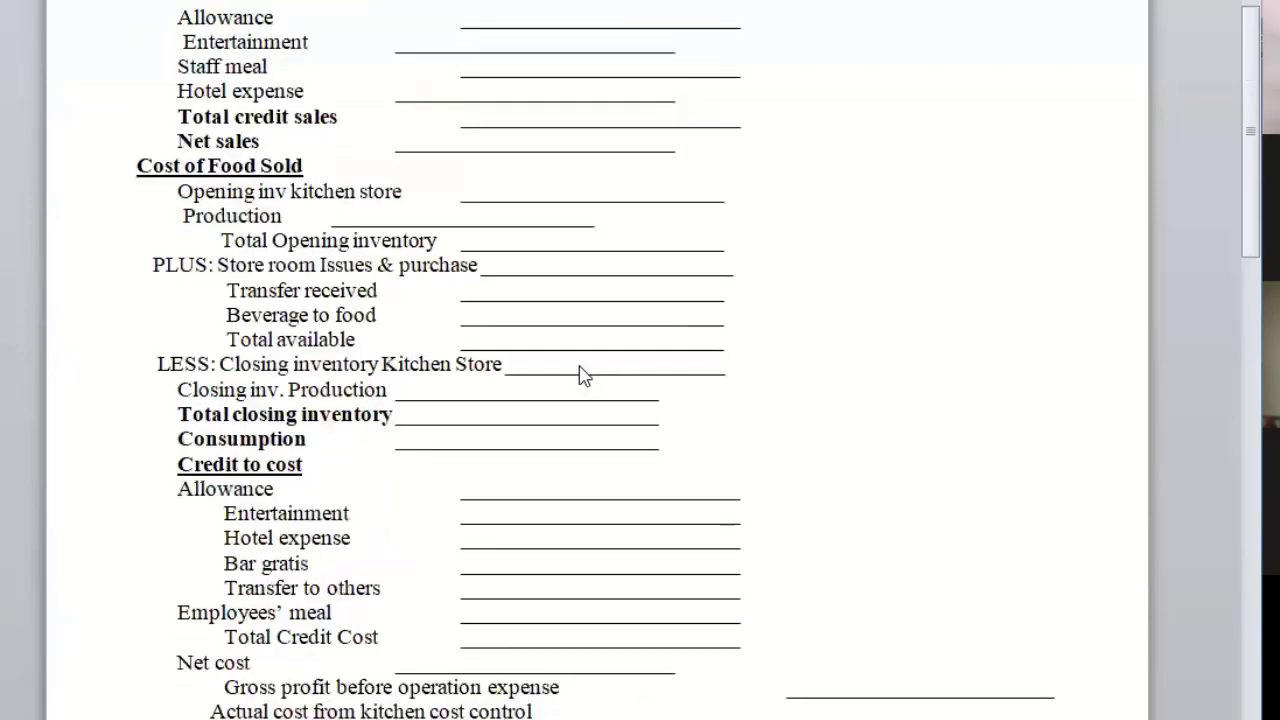
pyautogui.scroll(-12, 580, 367)
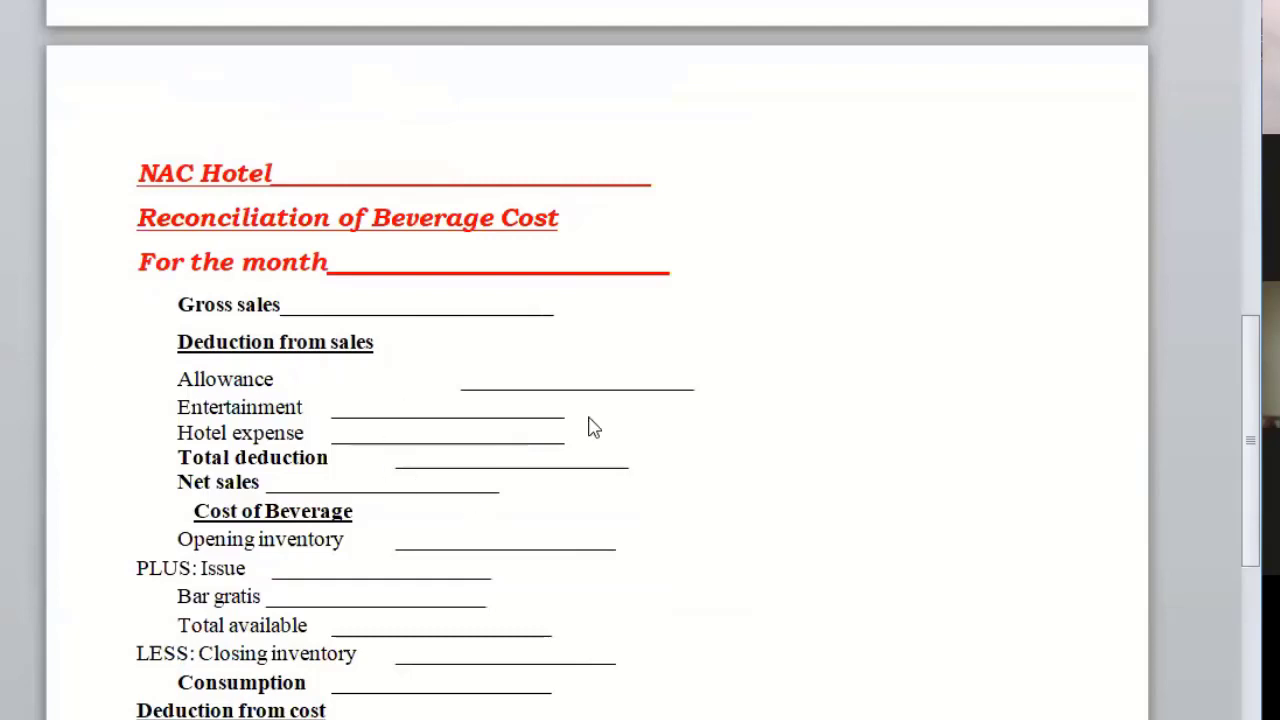
pyautogui.scroll(-3, 600, 420)
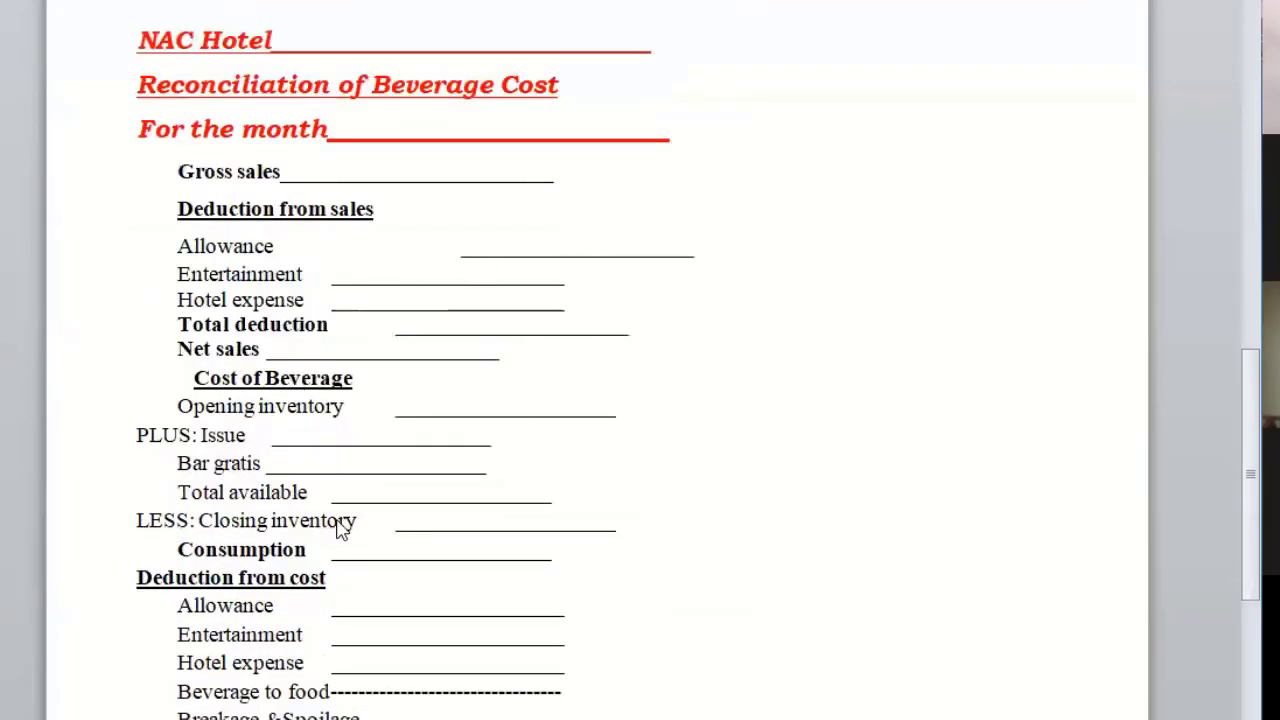